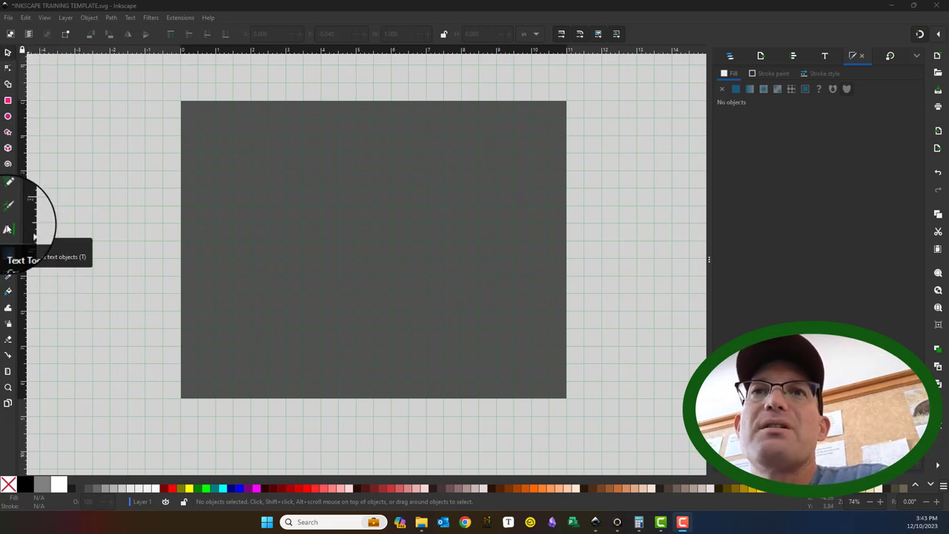
- Create a wide flowed text frame near the page's upper edge and enter the sentence ending "is awesome Inkscape teacher."
left_click(7, 230)
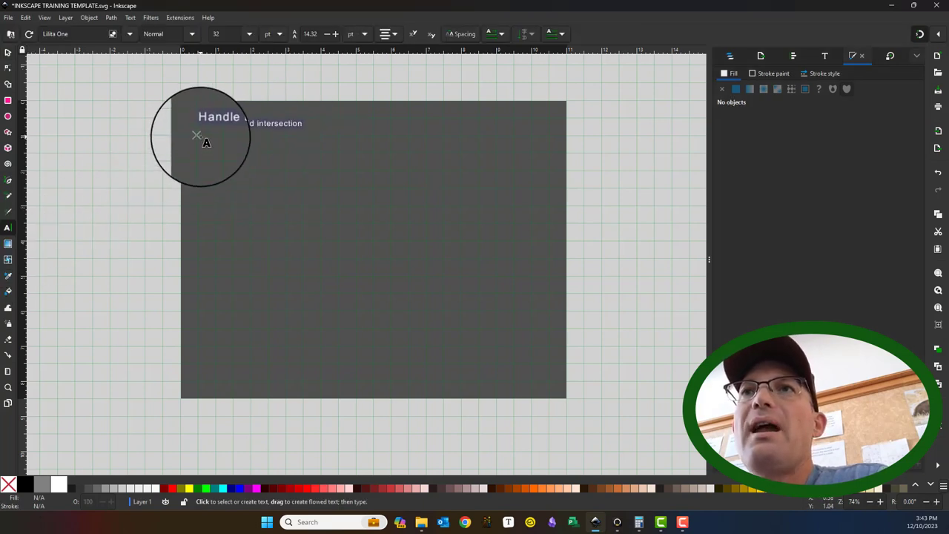
left_click_drag(197, 135, 443, 170)
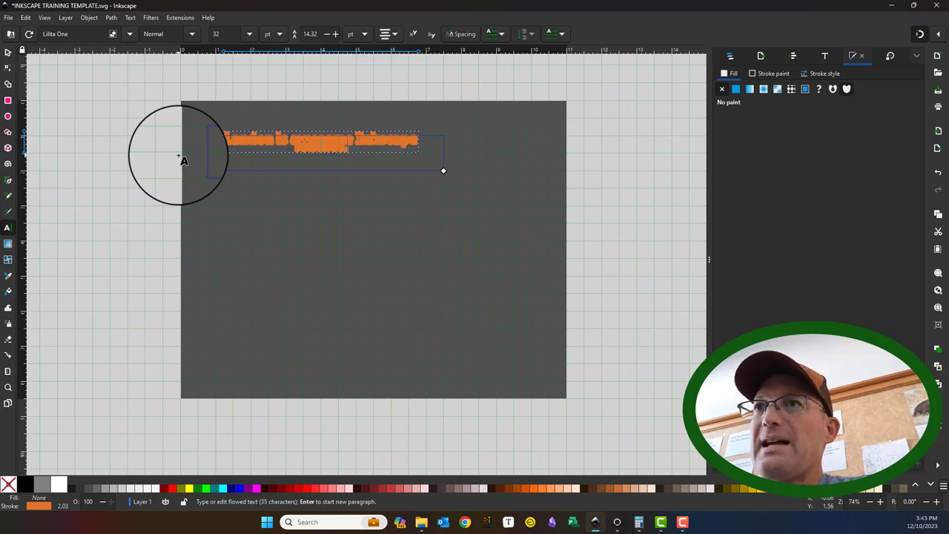
left_click(8, 53)
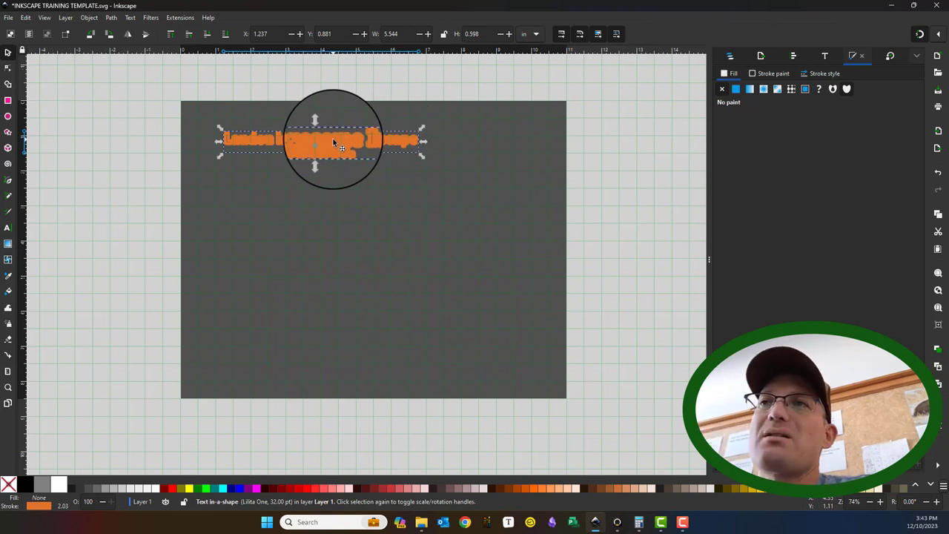
- Remove the sentence's stroke paint and give it a flat white fill
left_click(775, 74)
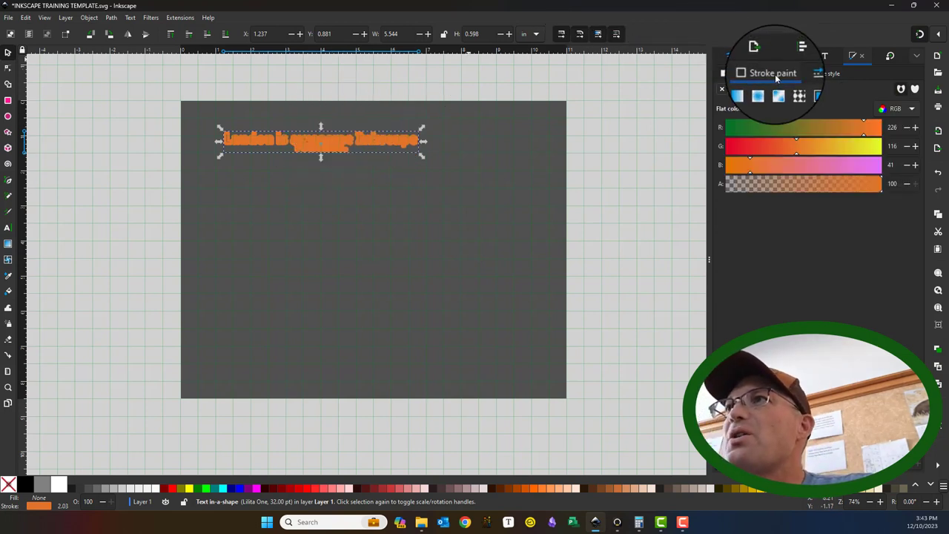
left_click(719, 92)
left_click(733, 73)
left_click(738, 93)
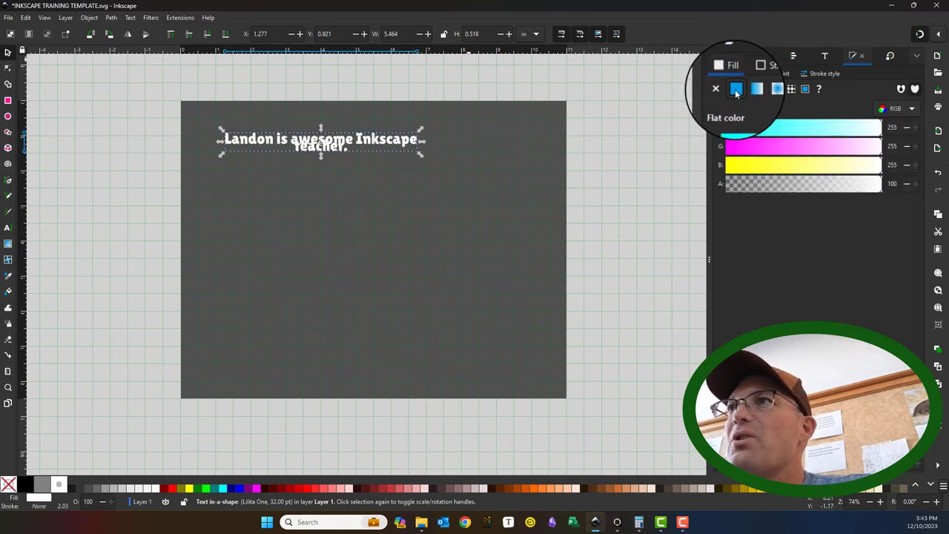
- Enlarge the text frame so the whole sentence fits on one line, and add a small inner padding
scroll(299, 144, "up", 2, "ctrl")
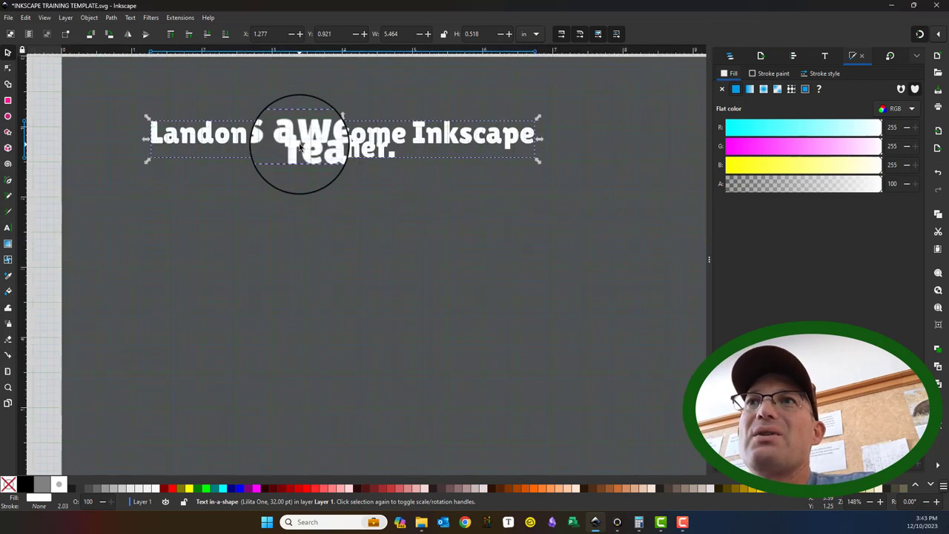
left_click_drag(513, 152, 444, 154)
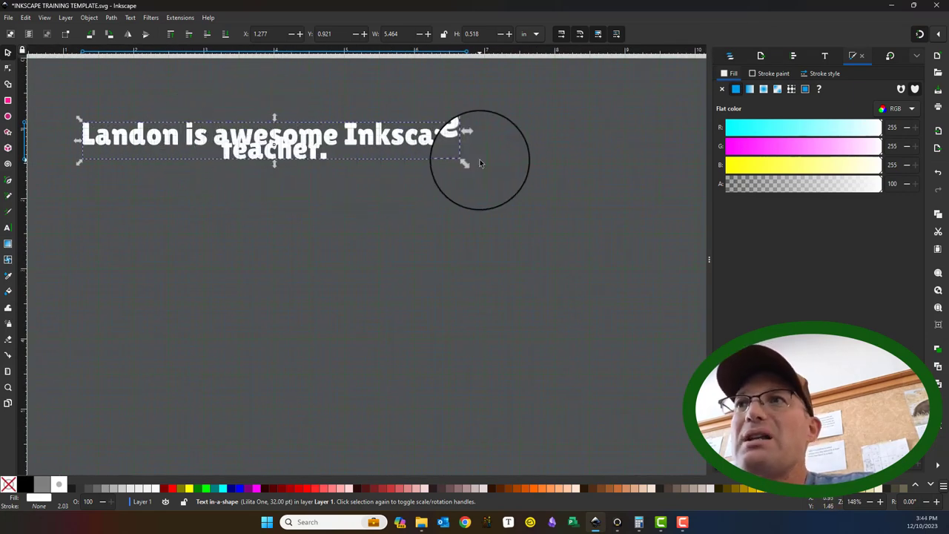
double_click(443, 139)
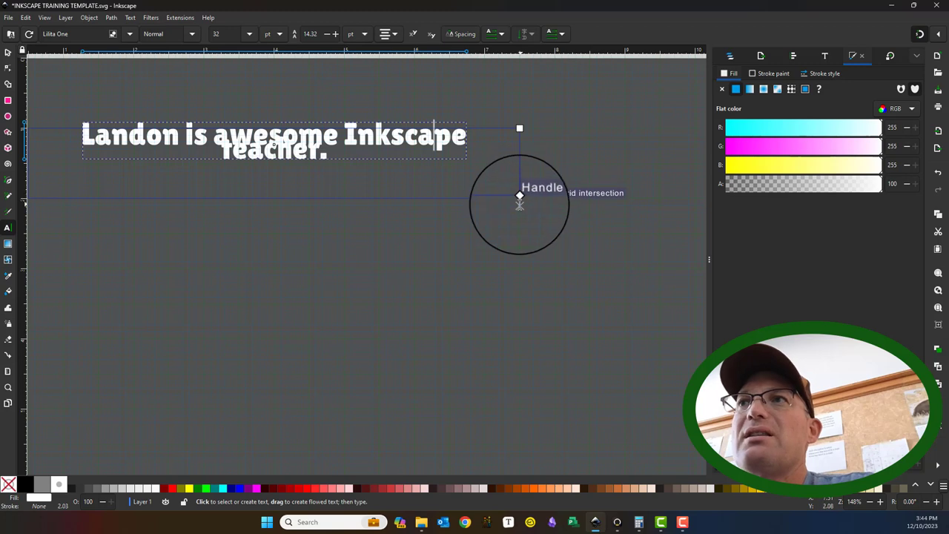
left_click_drag(525, 218, 539, 291)
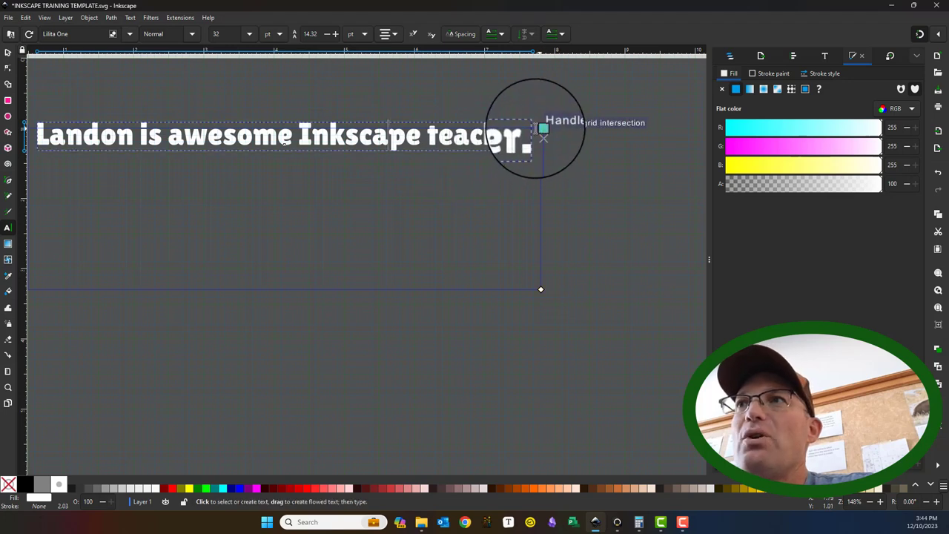
mouse_move(540, 128)
left_mouse_down()
mouse_move(405, 141)
mouse_move(527, 140)
mouse_move(462, 149)
mouse_move(517, 149)
mouse_move(562, 133)
mouse_move(534, 133)
left_mouse_up()
left_click(8, 52)
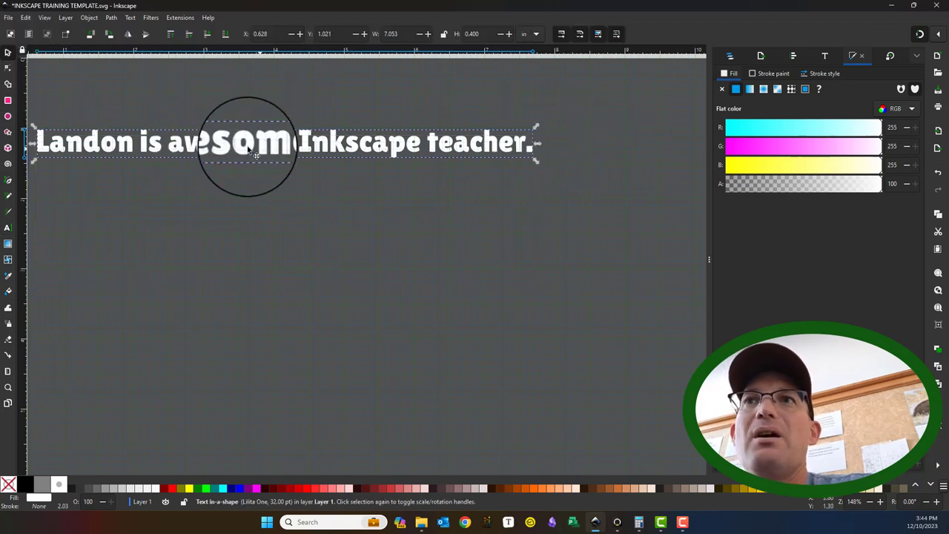
- Move the sentence right to about X 2.15 in, Y 1.20 in, and switch between its rotation and scale handles
left_click_drag(254, 149, 548, 163)
left_click(563, 161)
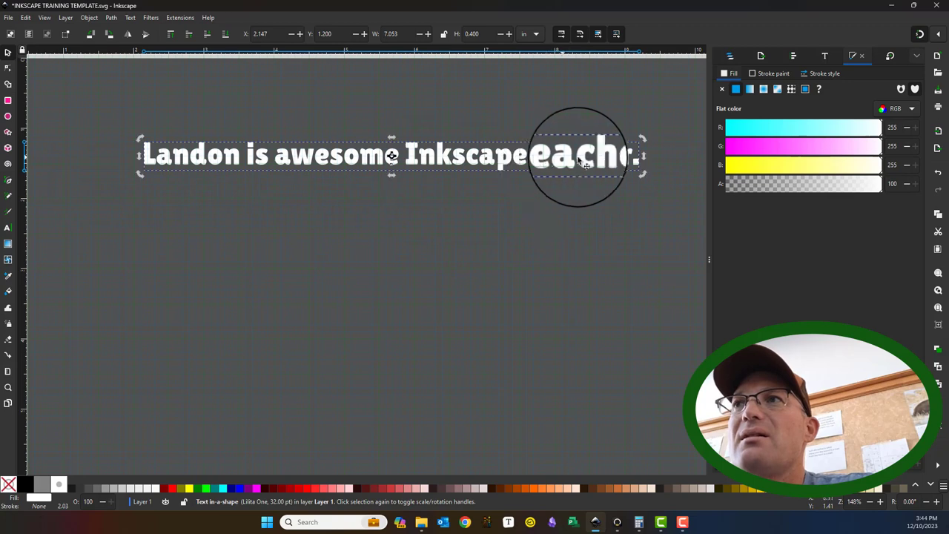
left_click(657, 182)
left_click(598, 163)
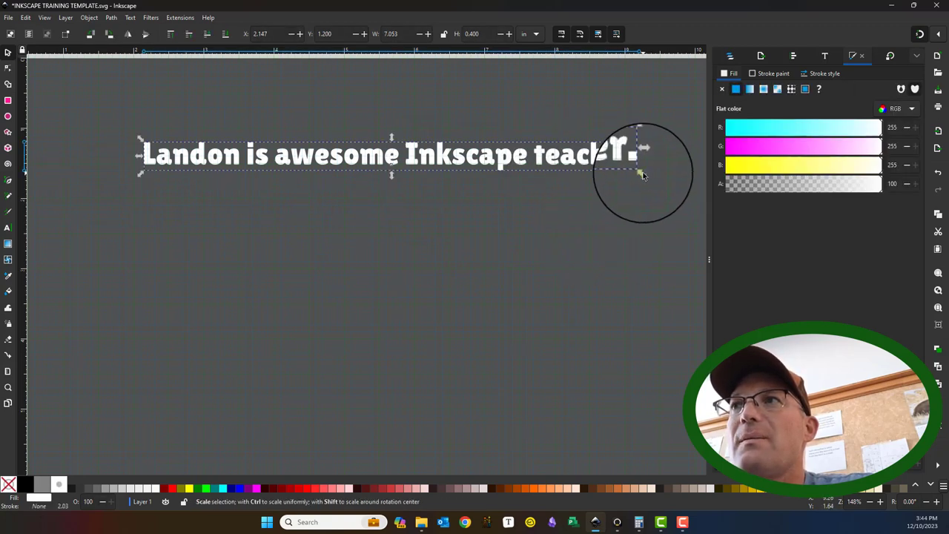
- Try rotating the sentence counterclockwise about its centre, and undo the rotation
left_click(599, 161)
left_click_drag(643, 181, 608, 181)
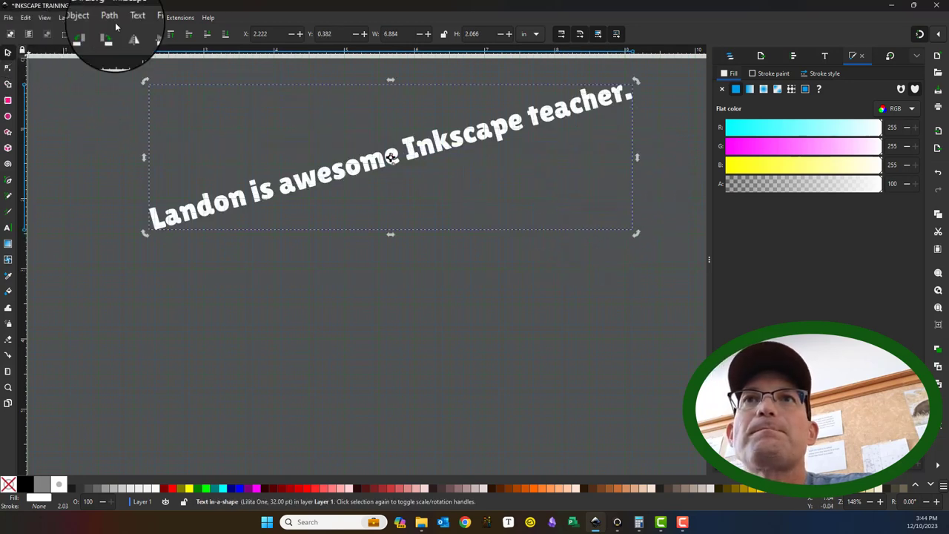
key("ctrl+z")
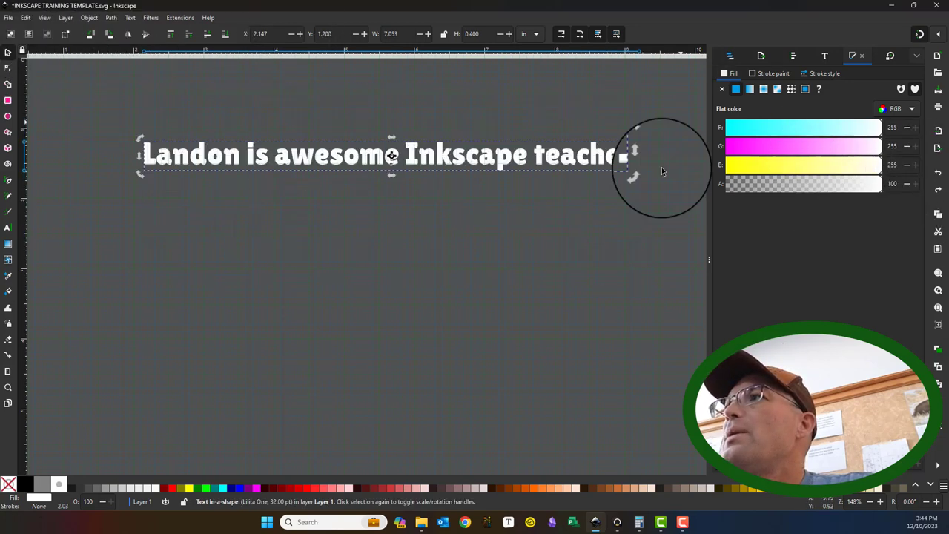
- Move the sentence to about X 1.67 in, Y 1.40 in, and briefly open it for text editing
left_click_drag(446, 157, 413, 172)
double_click(413, 172)
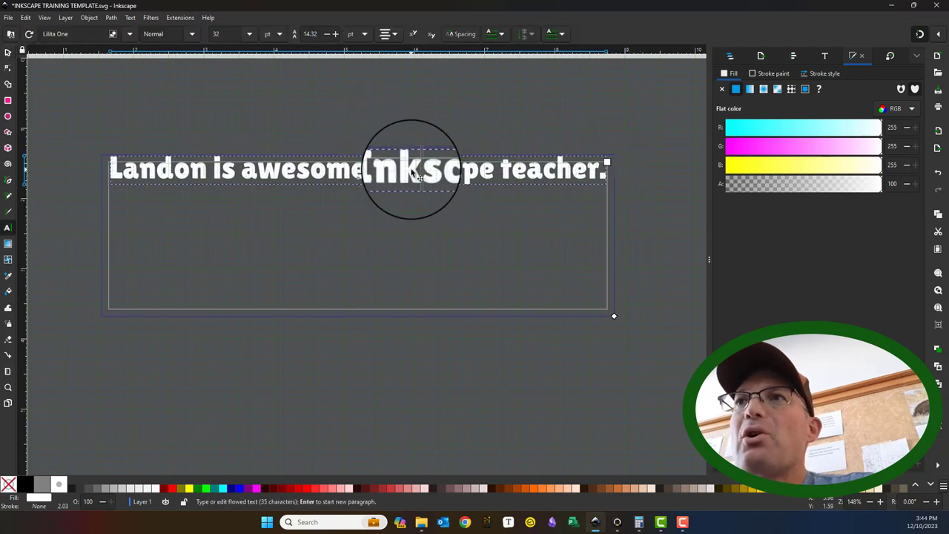
left_click(8, 51)
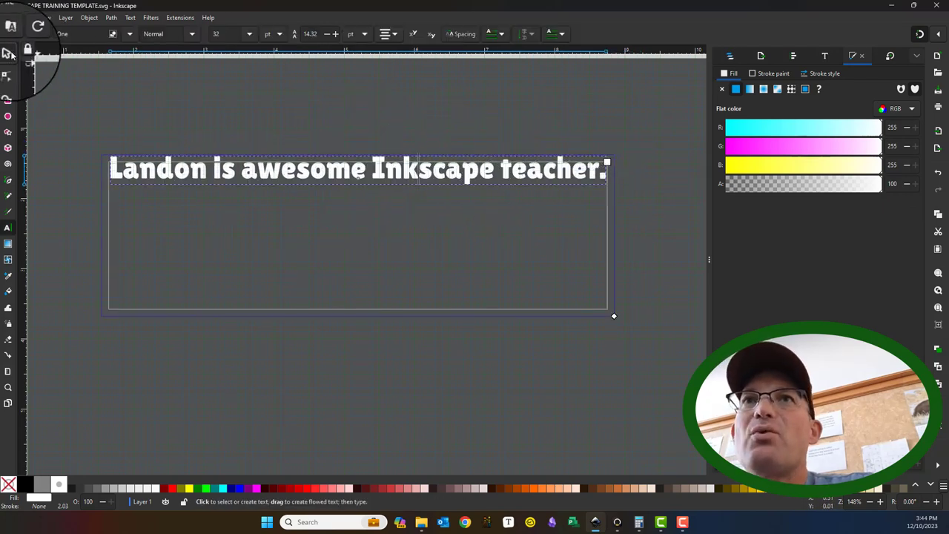
- Change the sentence's font to Arial in the Bold style and apply it
left_click(823, 58)
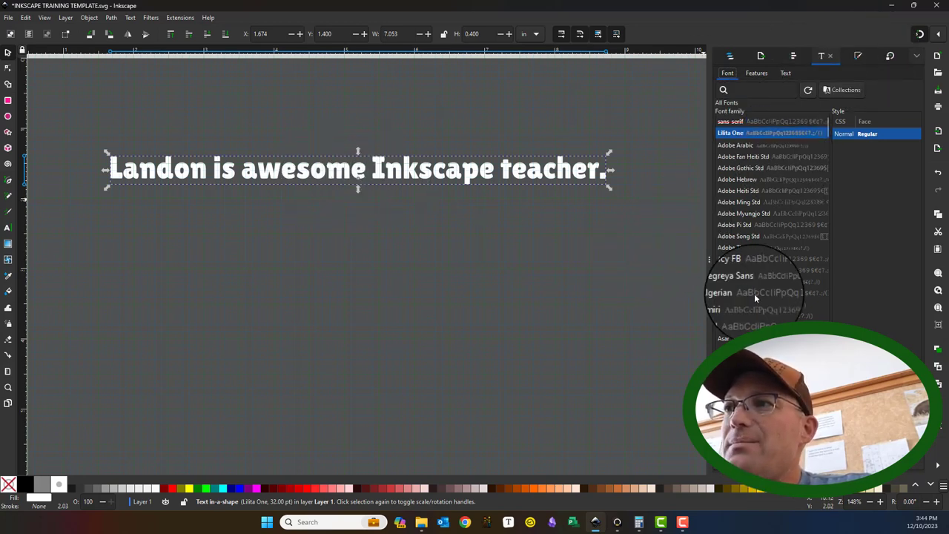
left_click(744, 315)
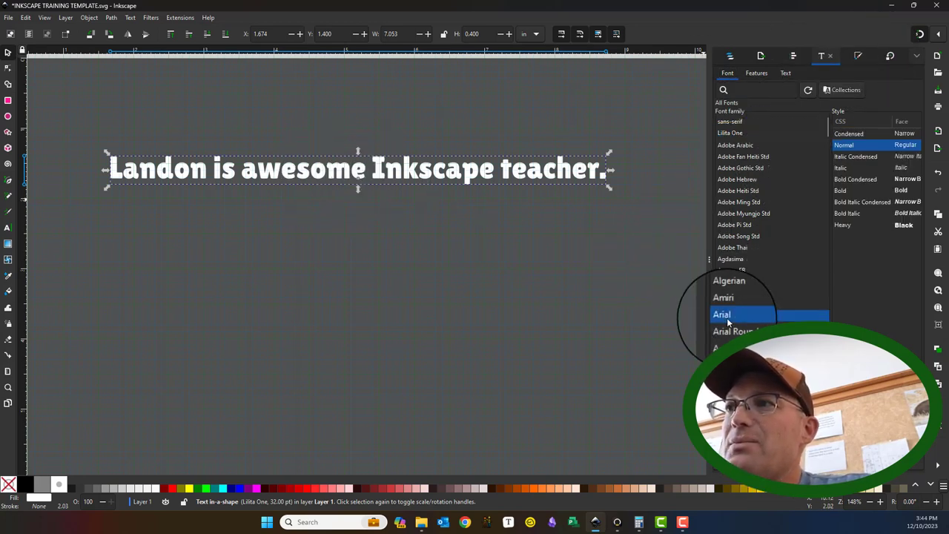
left_click(845, 191)
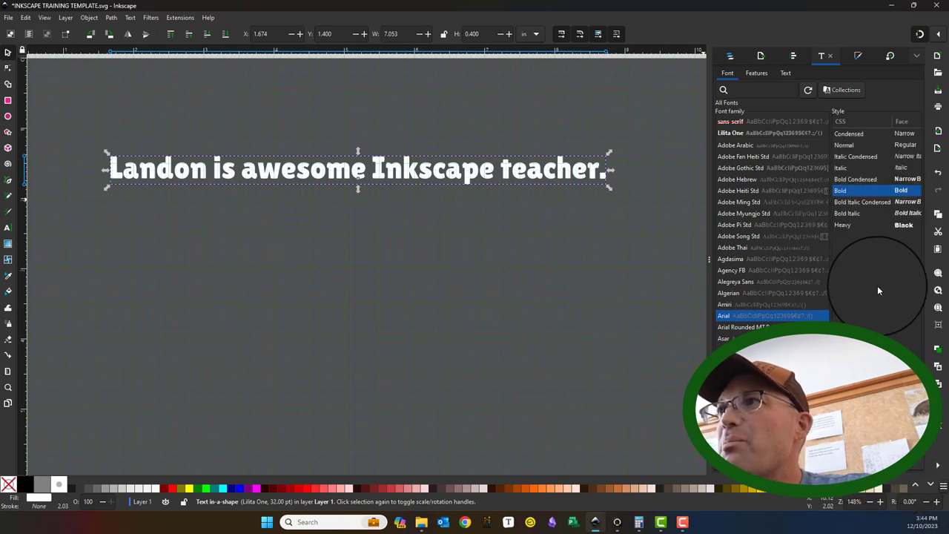
left_click(894, 463)
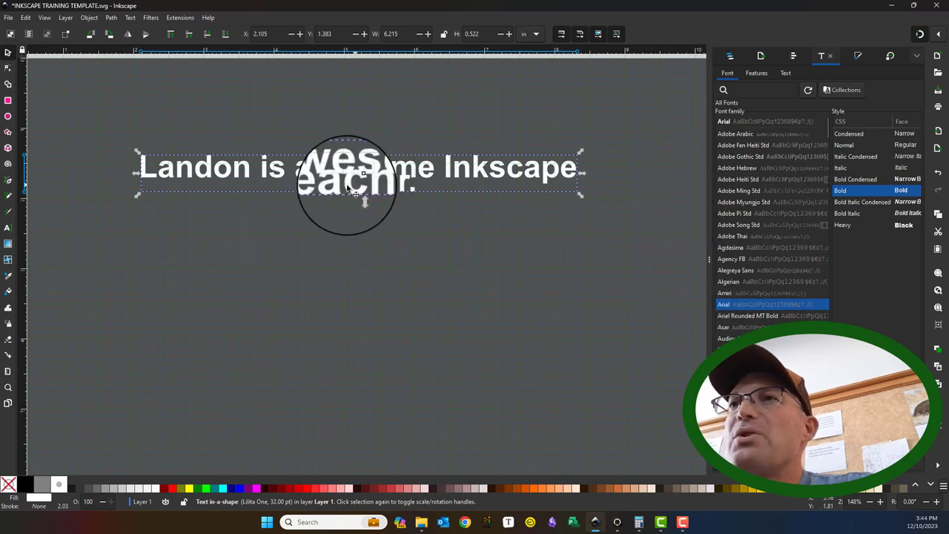
- Look over the text content, font features and font settings available for the sentence
left_click(786, 73)
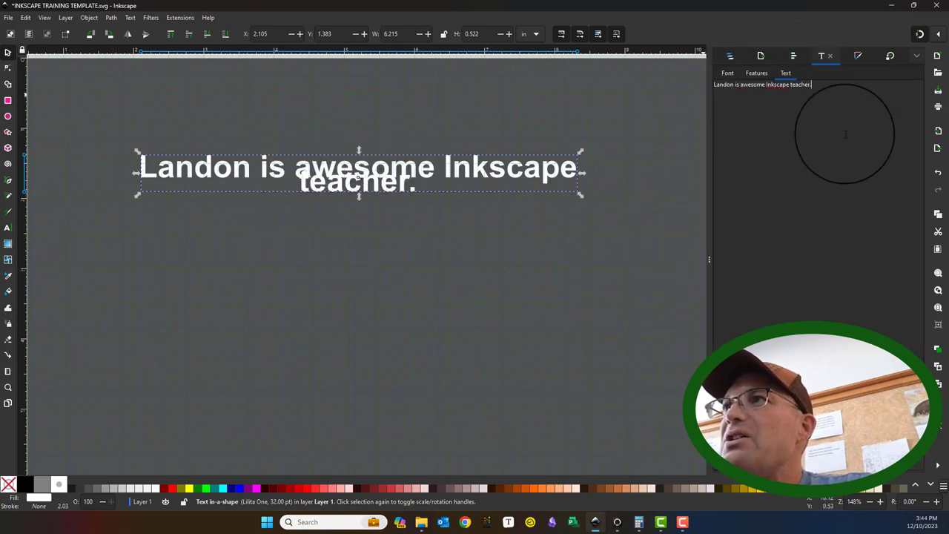
left_click(756, 72)
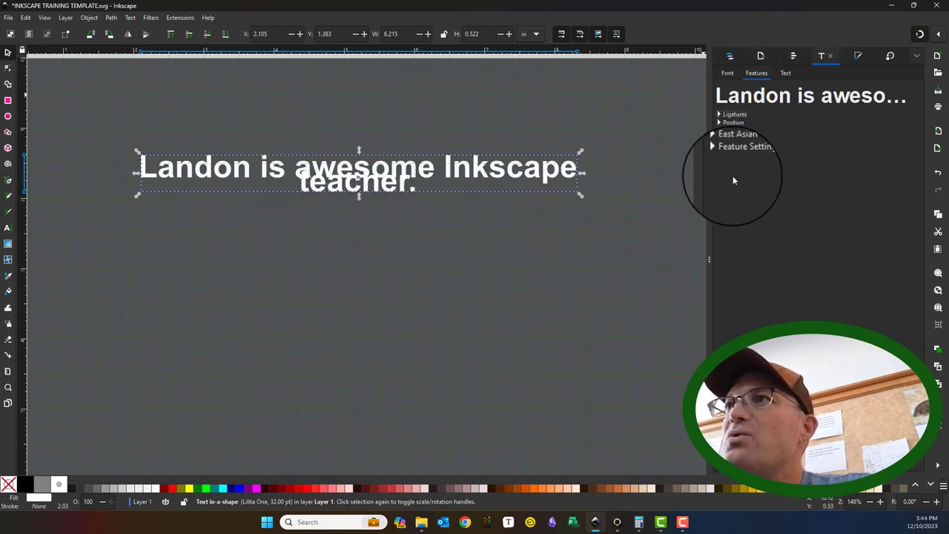
left_click(787, 73)
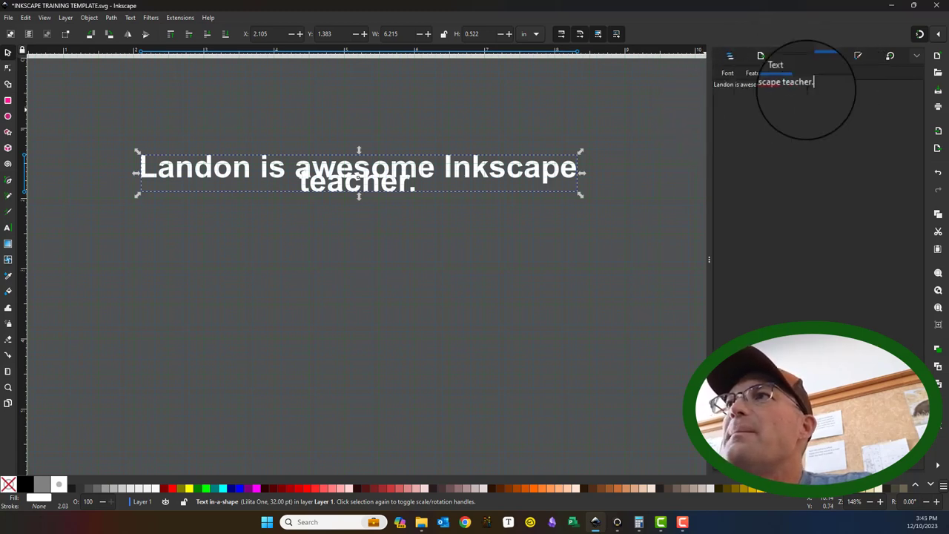
left_click(728, 72)
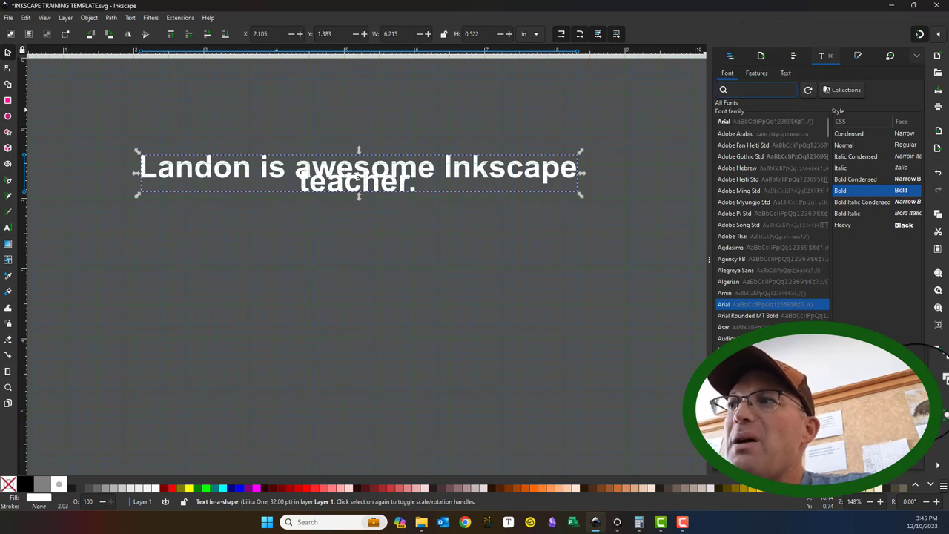
left_click(785, 74)
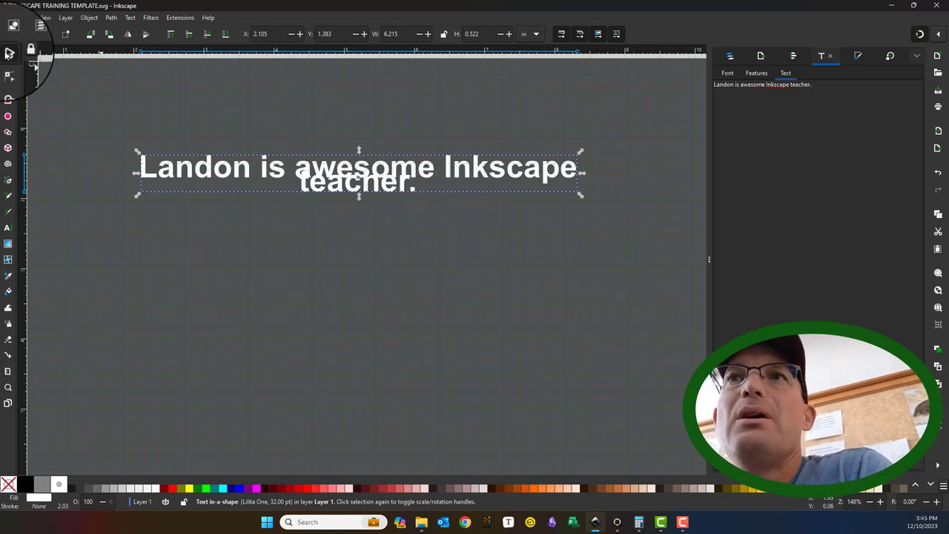
- Review the snapping options and reposition the sentence to about X 2.41 in, Y 1.38 in
mouse_move(225, 163)
left_mouse_down()
mouse_move(239, 206)
mouse_move(264, 222)
mouse_move(245, 194)
mouse_move(245, 160)
mouse_move(298, 207)
mouse_move(303, 155)
mouse_move(232, 159)
mouse_move(206, 208)
mouse_move(239, 194)
mouse_move(242, 154)
mouse_move(220, 147)
left_mouse_up()
left_click(939, 34)
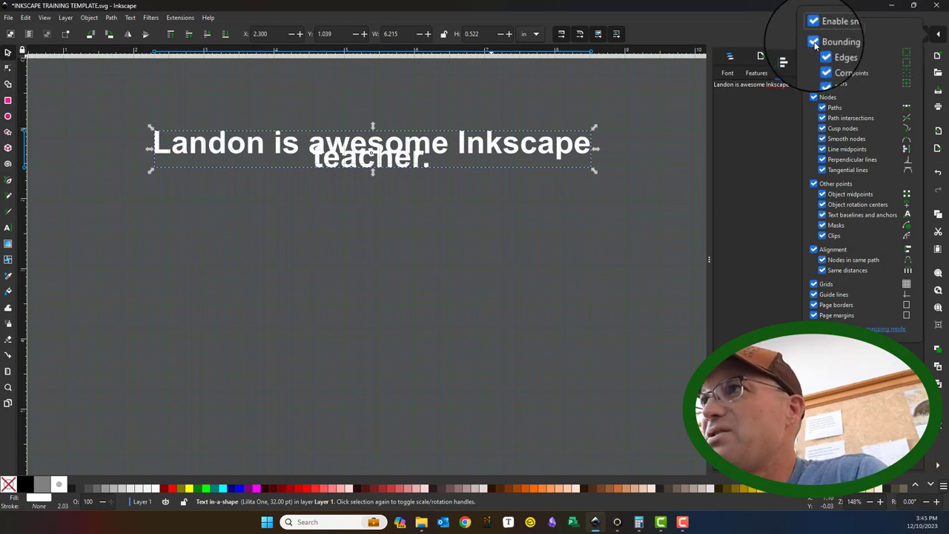
left_click(571, 241)
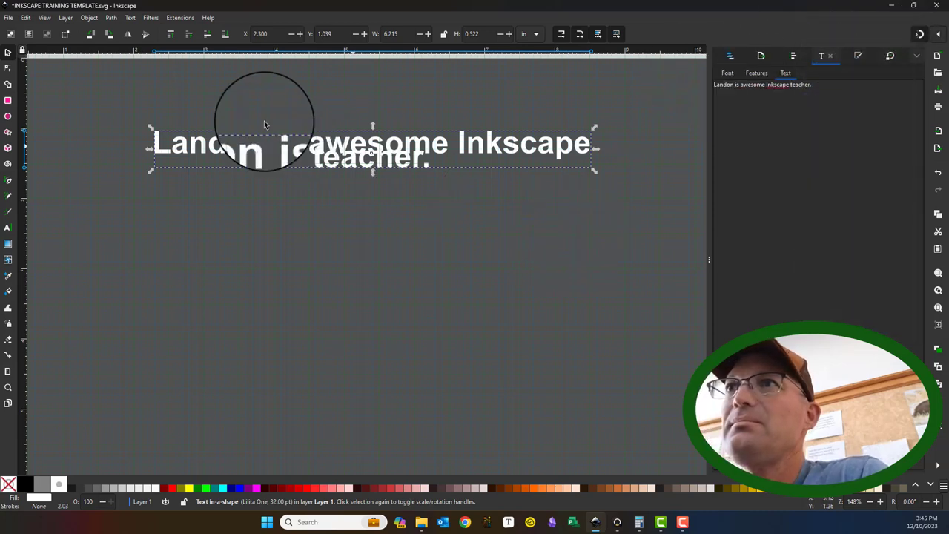
left_click_drag(181, 159, 181, 165)
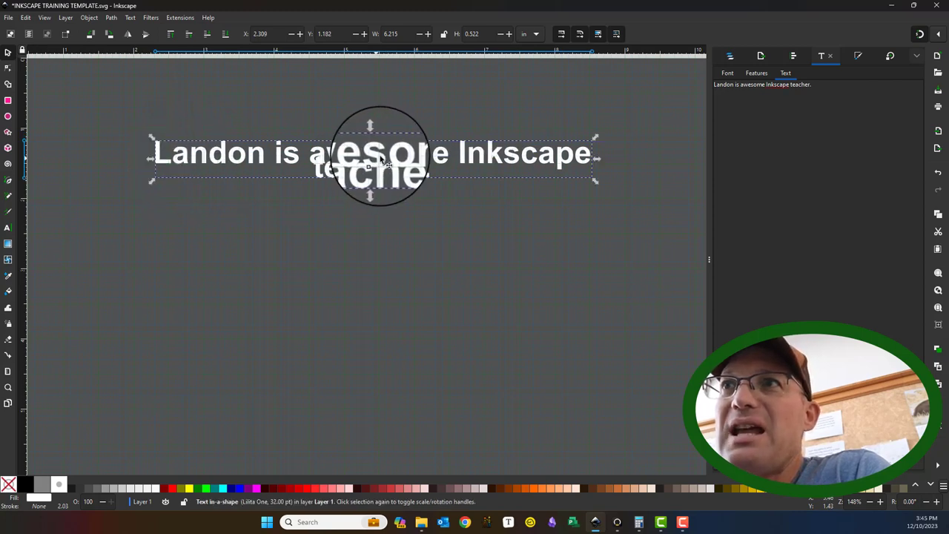
left_click_drag(381, 166, 394, 182)
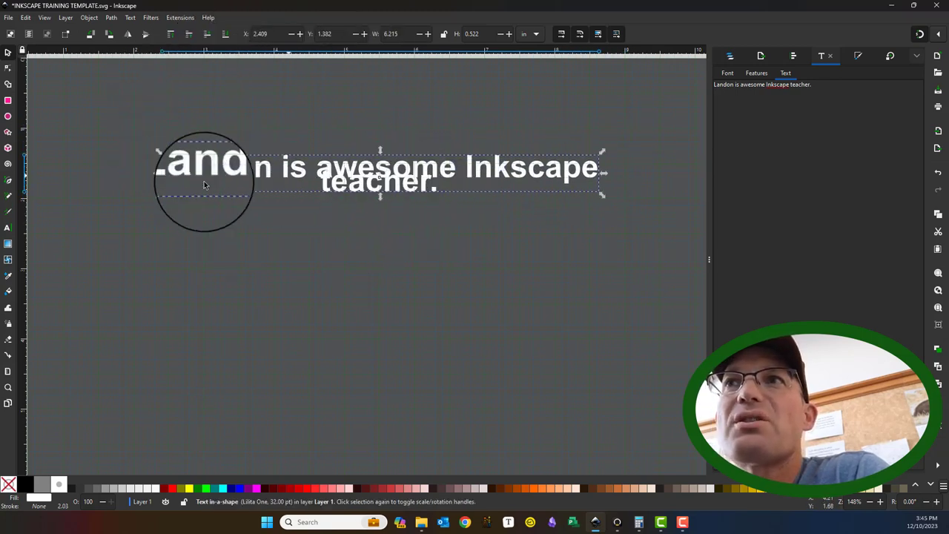
- Left-align the two-line sentence within its text frame
left_click(7, 228)
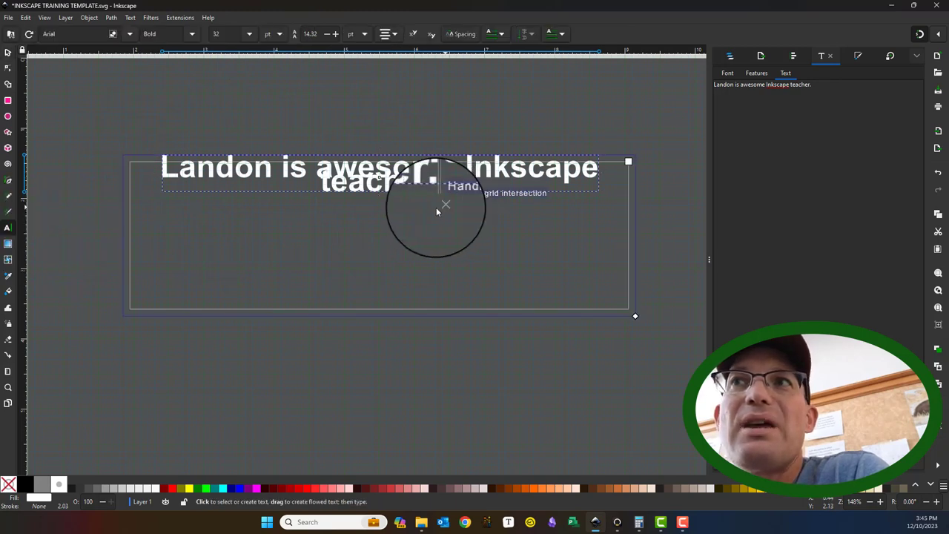
left_click(384, 29)
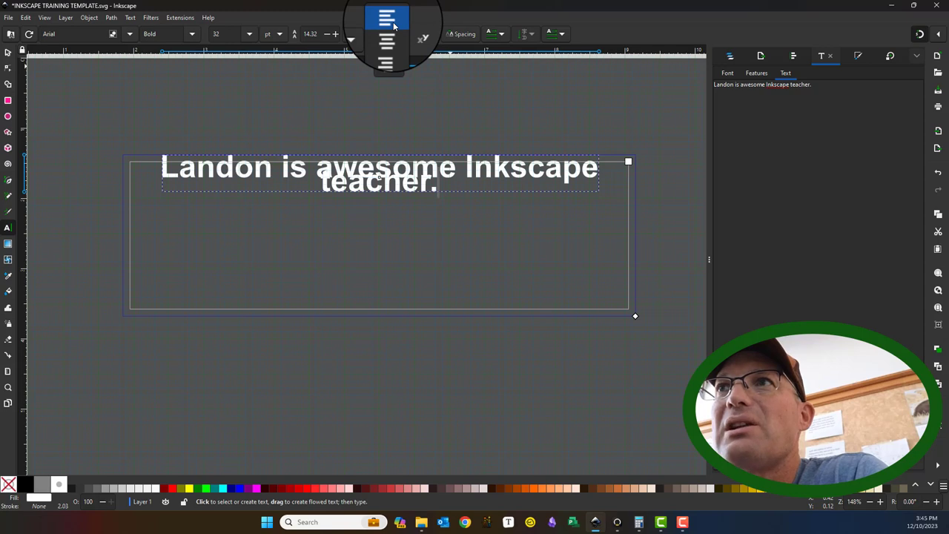
left_click(394, 26)
- Move the left-aligned text to about X 2.81 in, Y 1.78 in
left_click(8, 52)
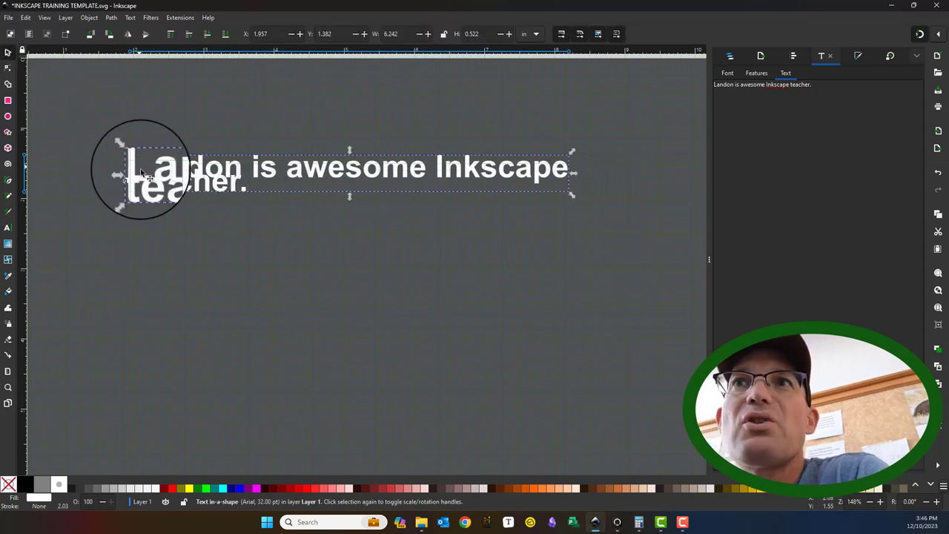
left_click_drag(133, 176, 230, 169)
left_click_drag(206, 163, 189, 206)
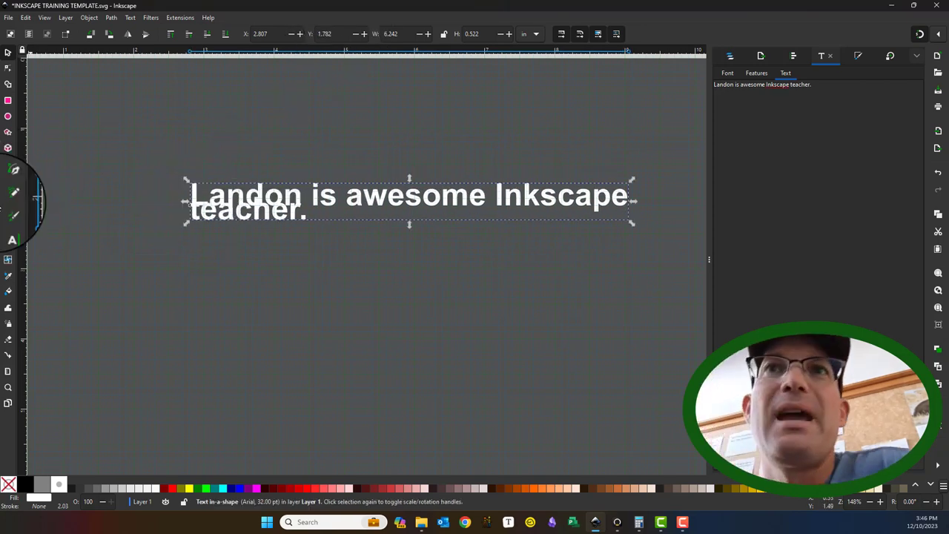
- Reopen the alignment choices for the sentence with the Text tool and choose left alignment again
left_click(8, 228)
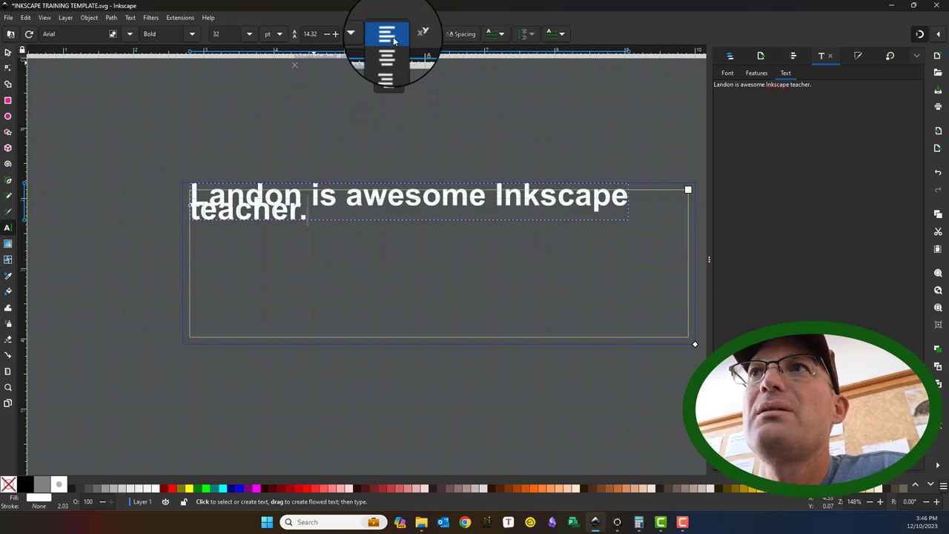
left_click(393, 24)
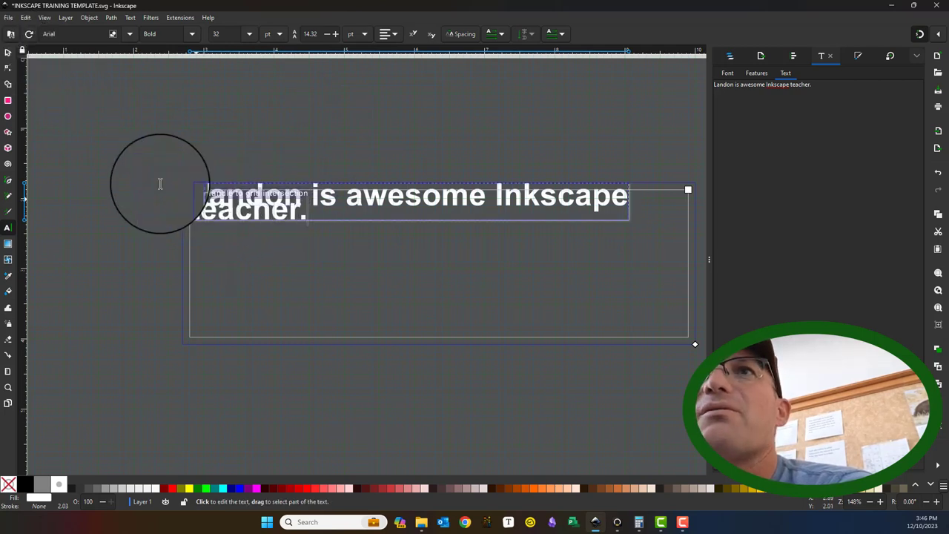
- Set the rectangular grid's Y spacing to 0.20 in in the document properties
left_click(8, 52)
left_click(8, 19)
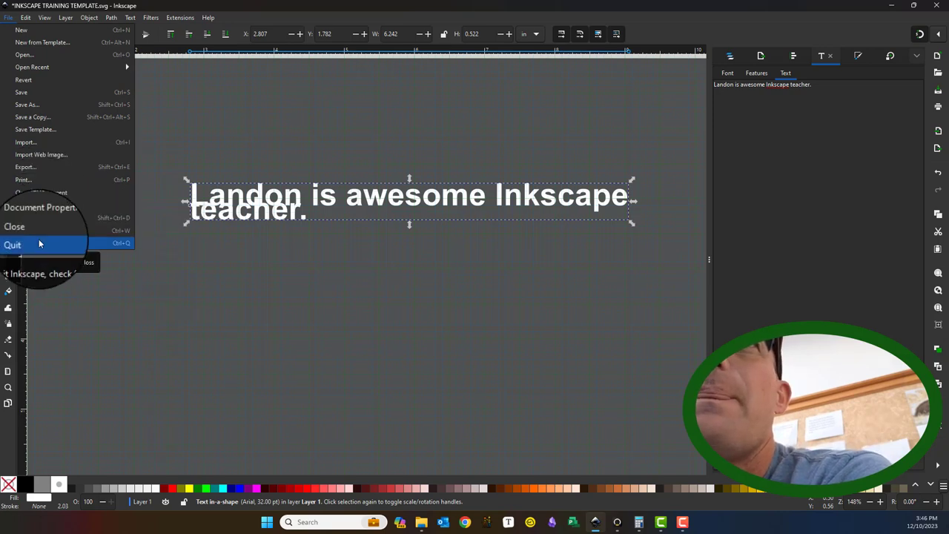
left_click(46, 221)
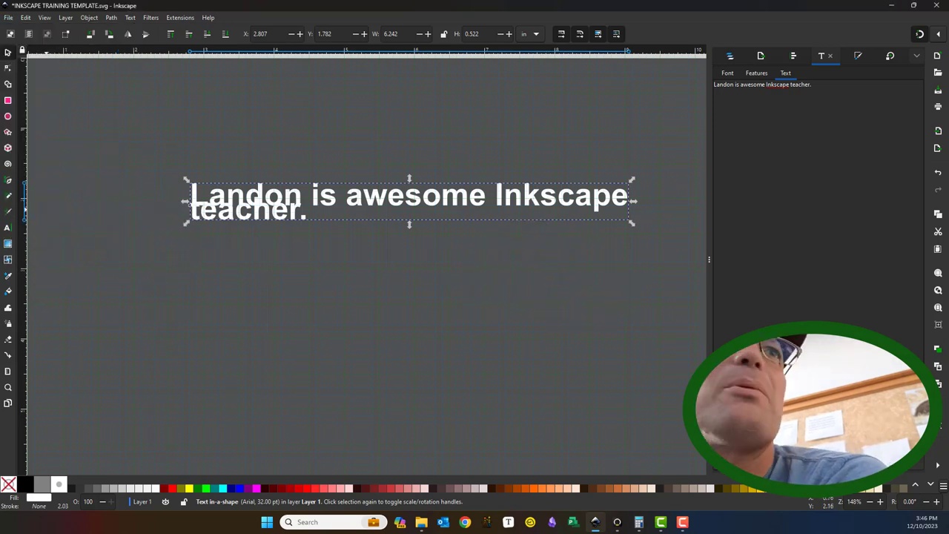
key("ctrl+shift+d")
left_click_drag(289, 155, 338, 106)
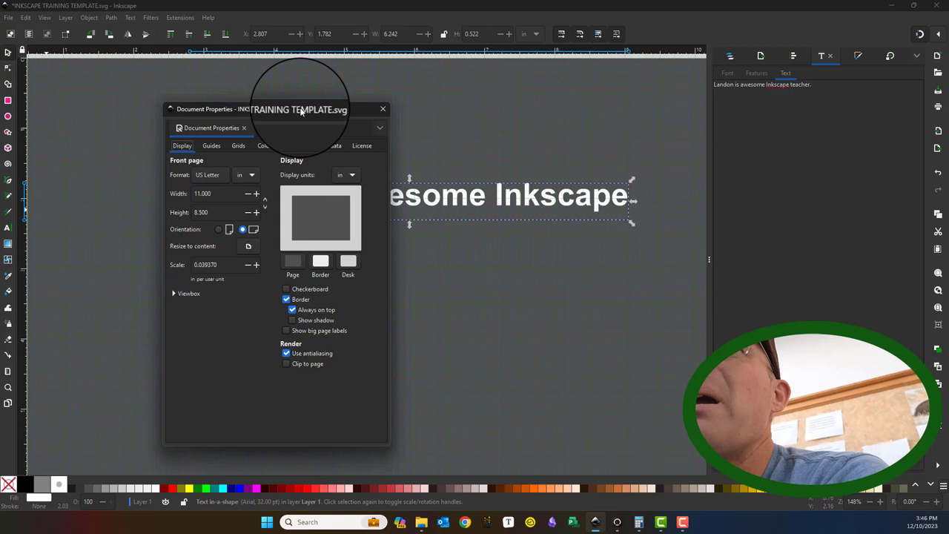
left_click(238, 145)
left_click_drag(348, 308, 216, 279)
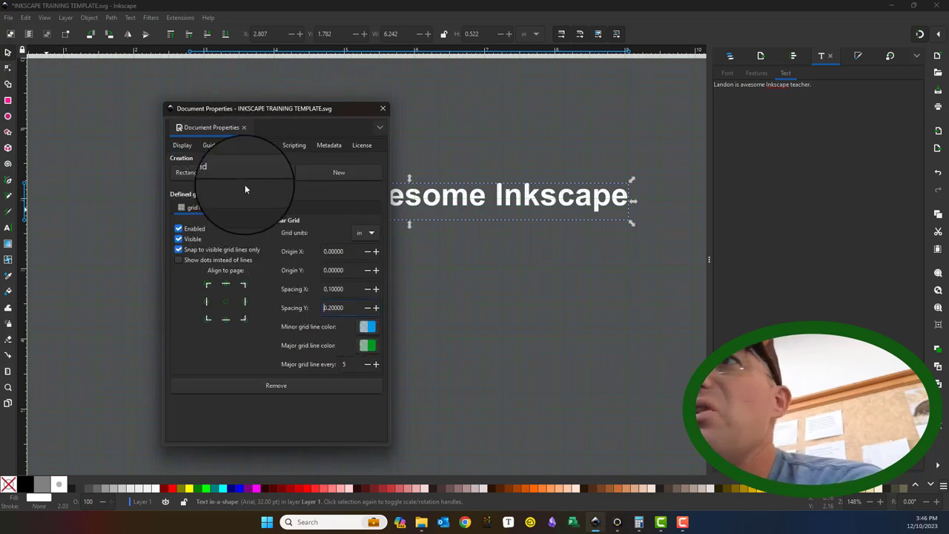
left_click(382, 109)
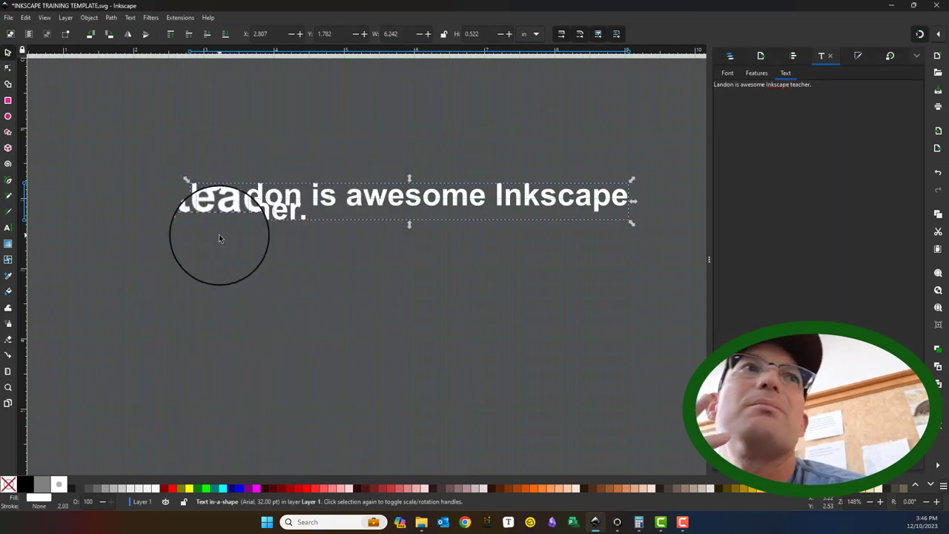
- Move the two-line sentence to about X 2.51 in, Y 1.68 in, snapping its text anchor to the grid
left_click(186, 195)
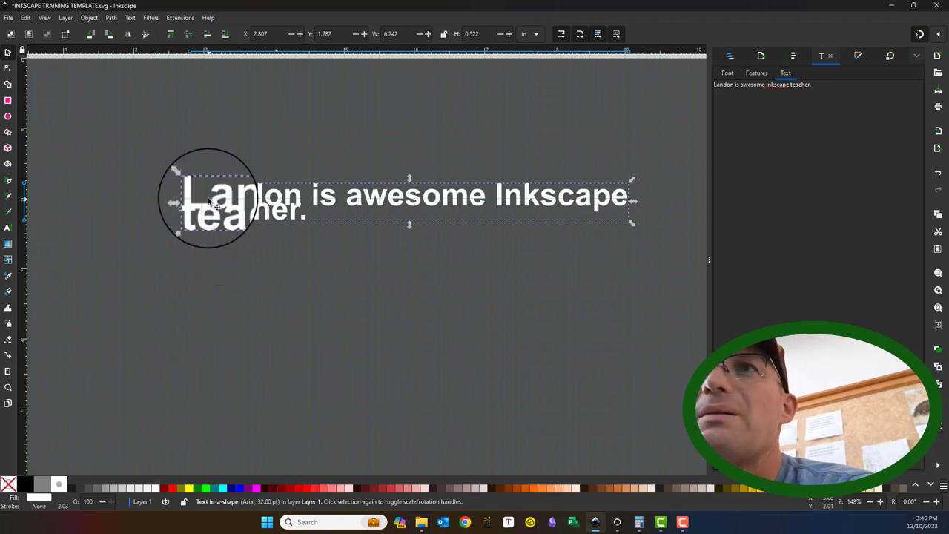
left_click_drag(205, 201, 143, 200)
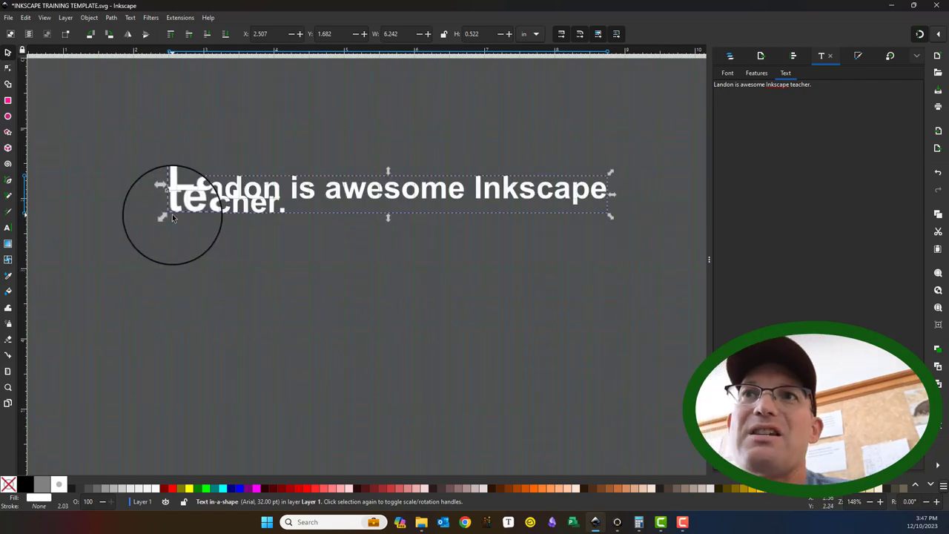
scroll(172, 213, "up", 3, "ctrl")
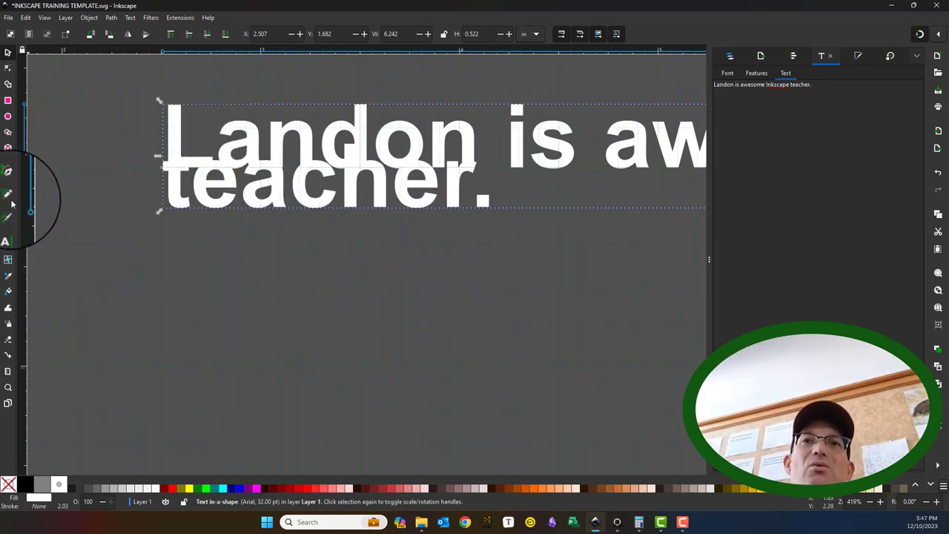
- Keep points as the line spacing unit and set the sentence's line spacing to 20 pt, then 25 pt
left_click(8, 230)
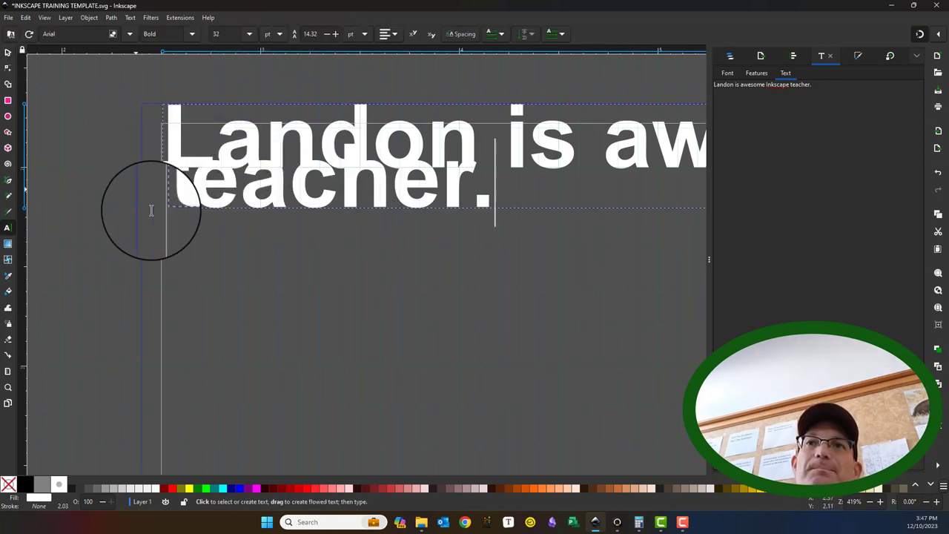
left_click(359, 37)
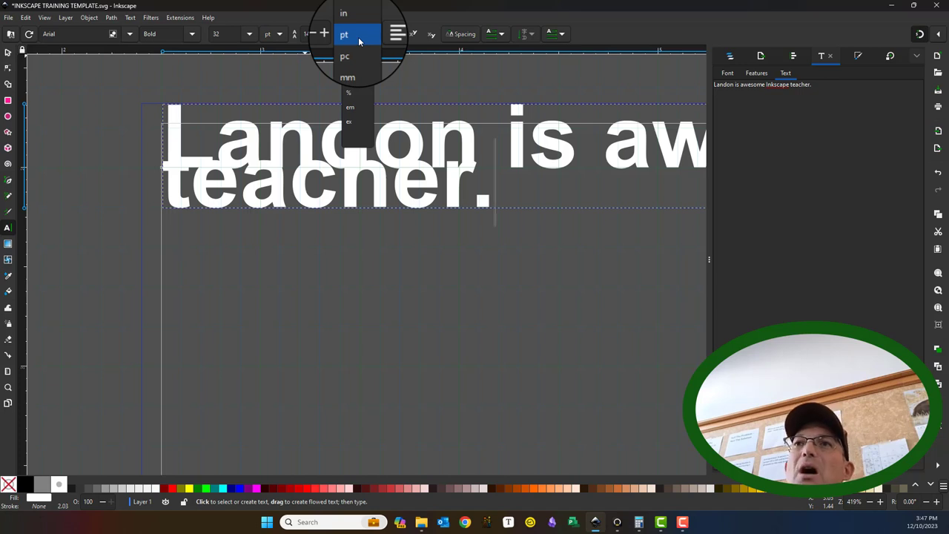
left_click(360, 41)
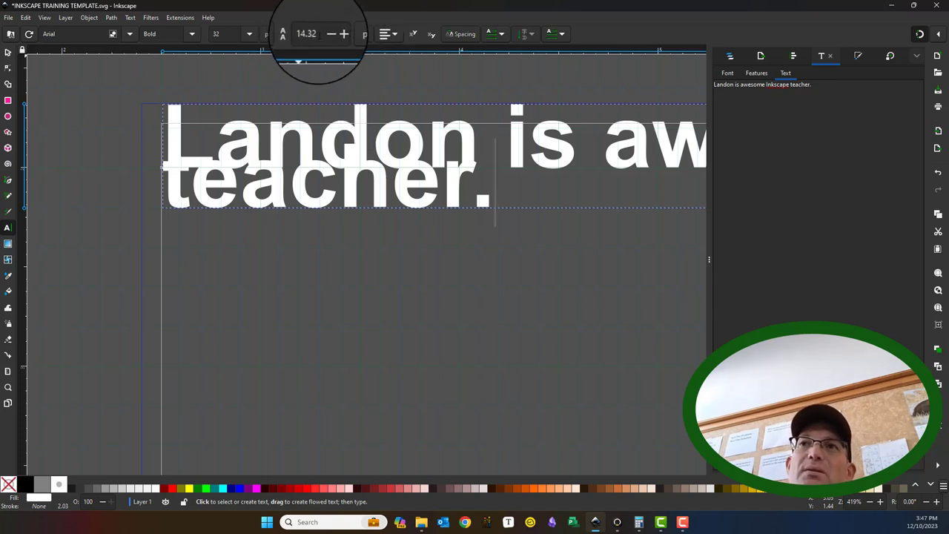
left_click(310, 33)
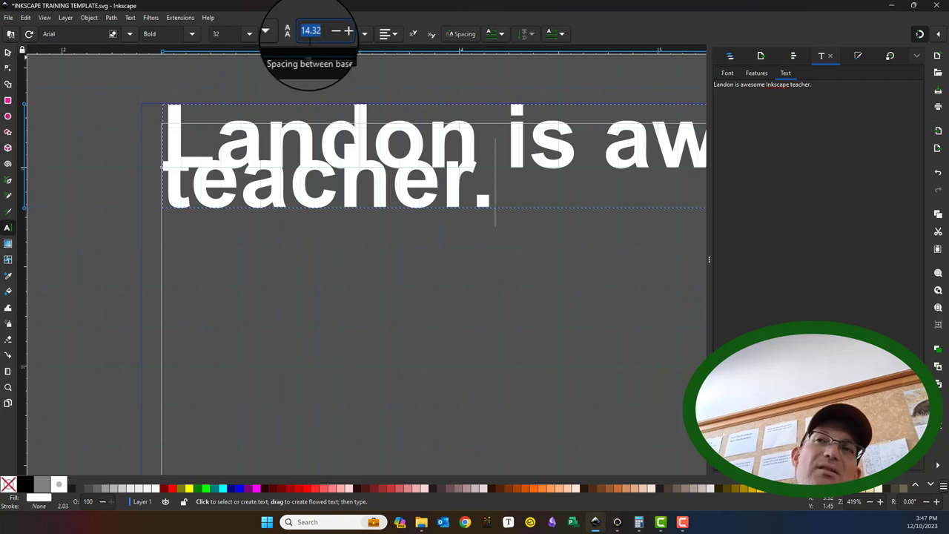
type("20")
key("Return")
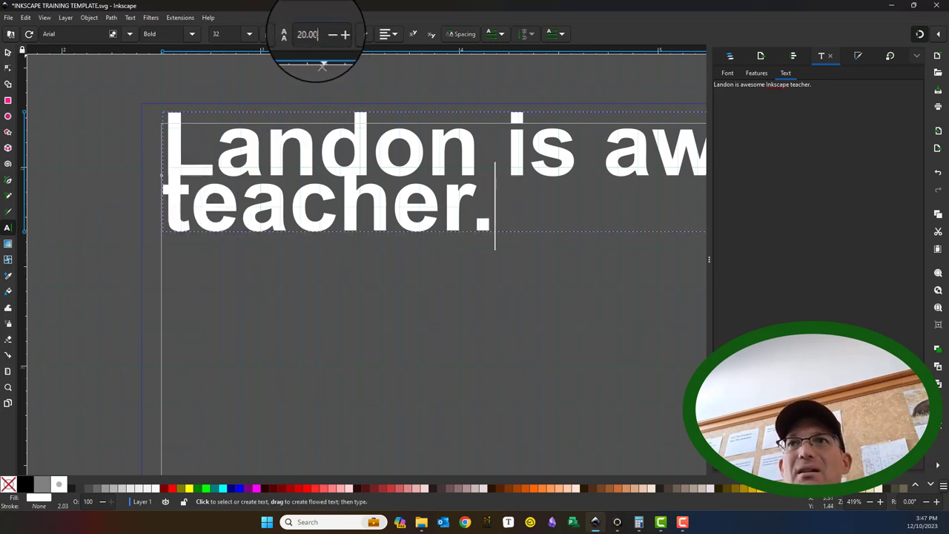
key("Return")
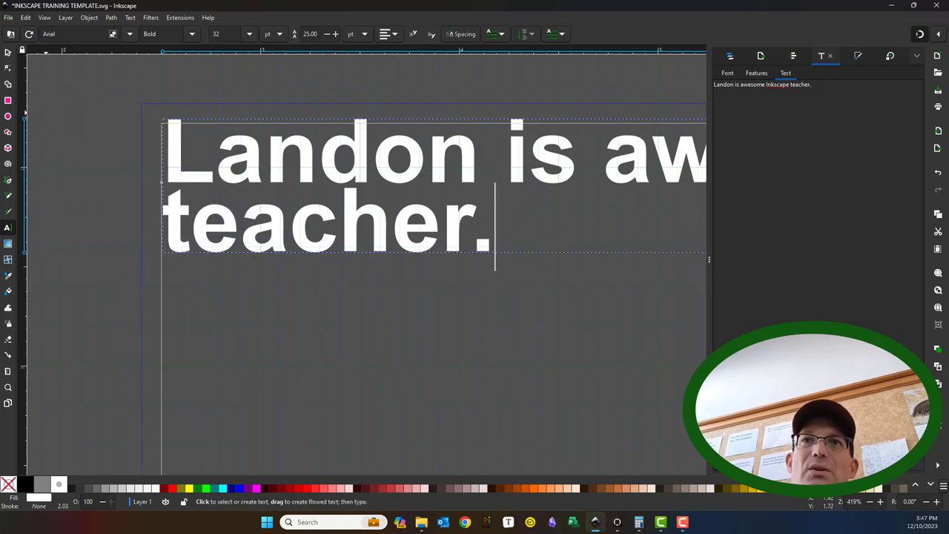
- Move the sentence up to about Y 1.68 in so its text anchor snaps to the grid intersection
left_click(7, 52)
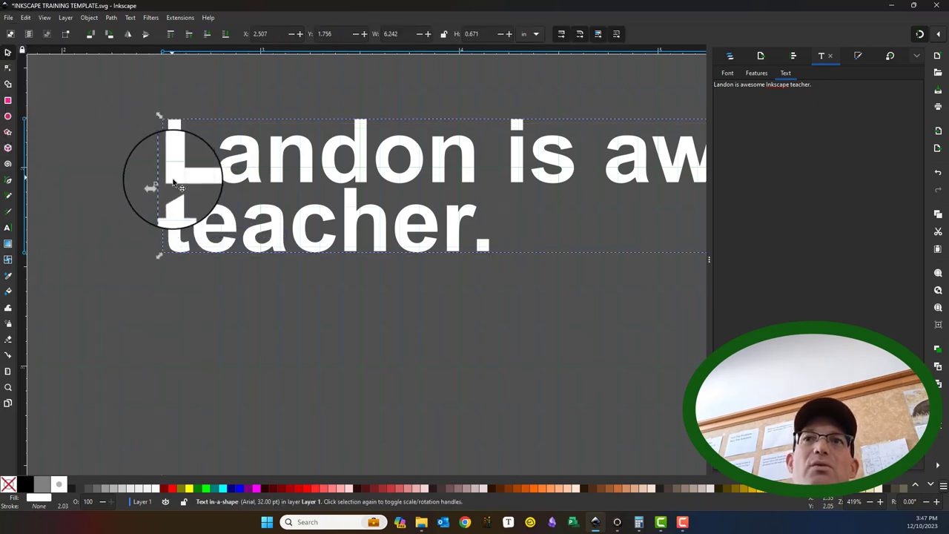
left_click_drag(175, 181, 175, 166)
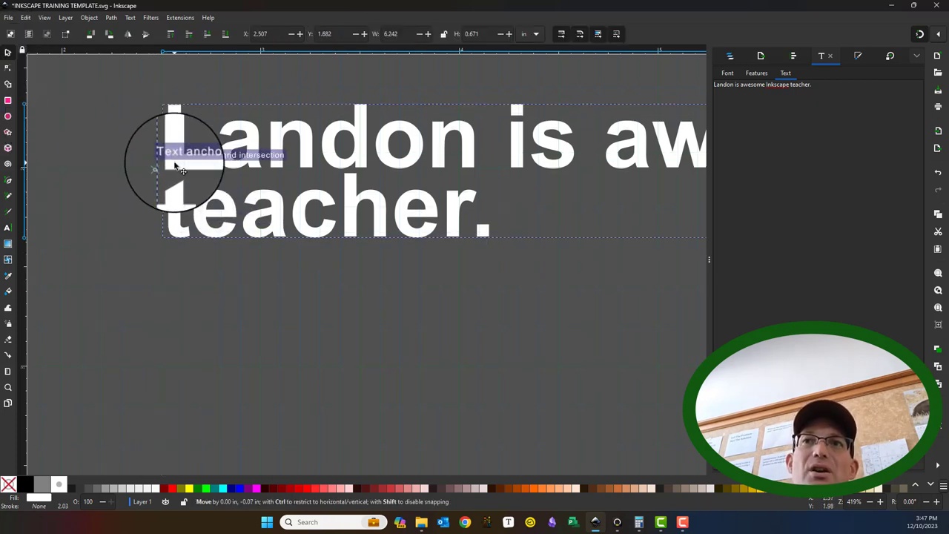
scroll(181, 229, "up", 2)
scroll(180, 230, "down", 1)
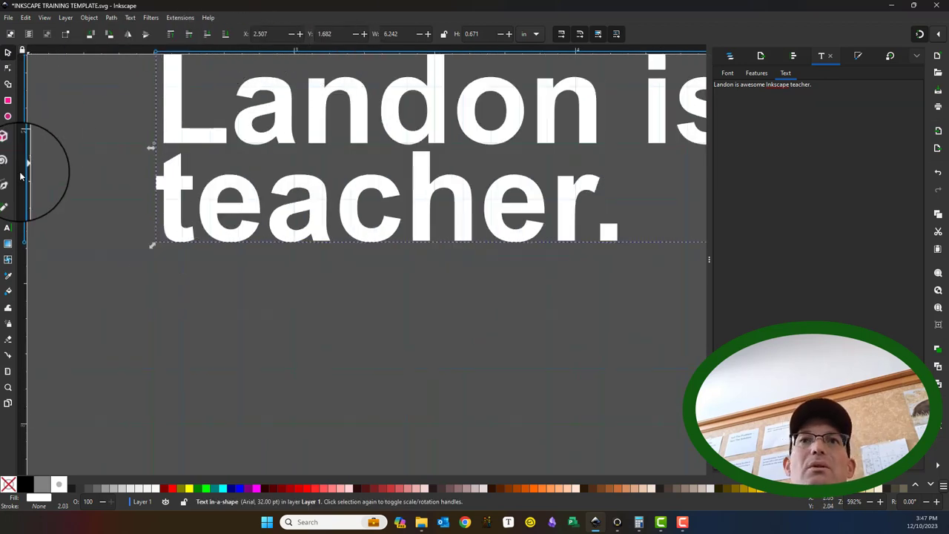
- Increase the sentence's line spacing beyond 25 pt and realign its first baseline to the grid at about Y 1.68 in
left_click(7, 227)
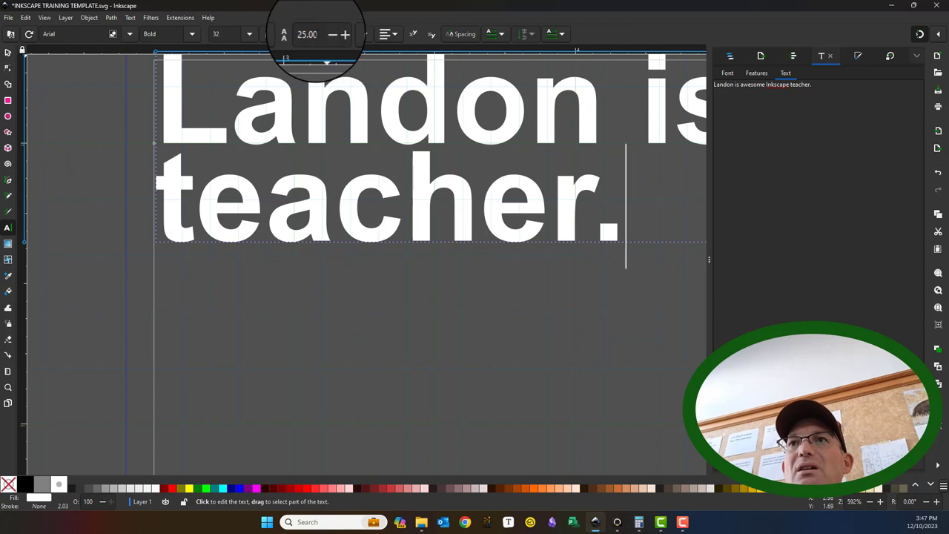
key("Return")
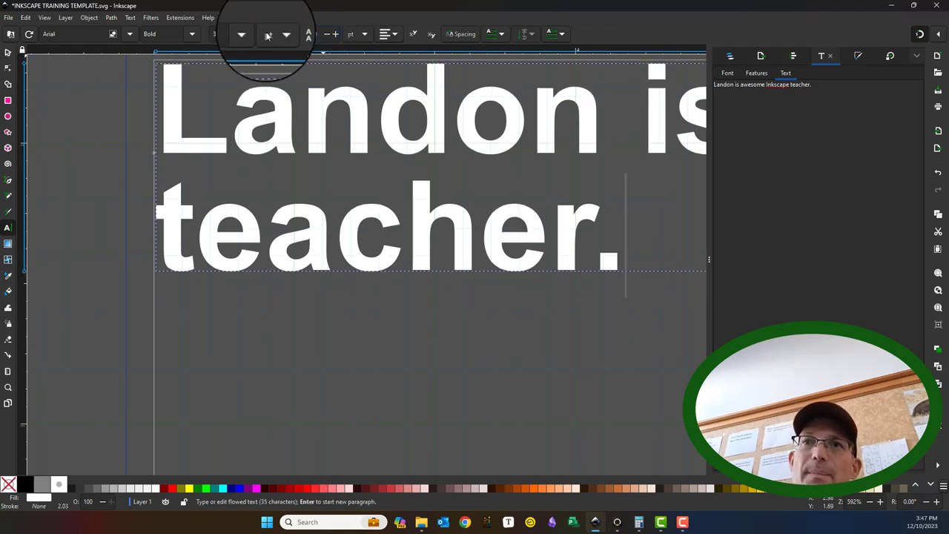
left_click(8, 54)
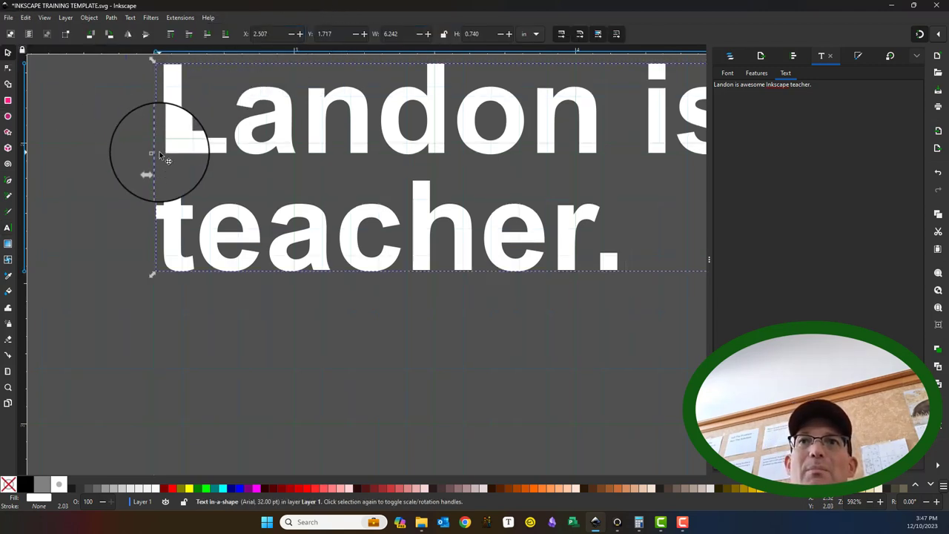
left_click_drag(178, 148, 180, 138)
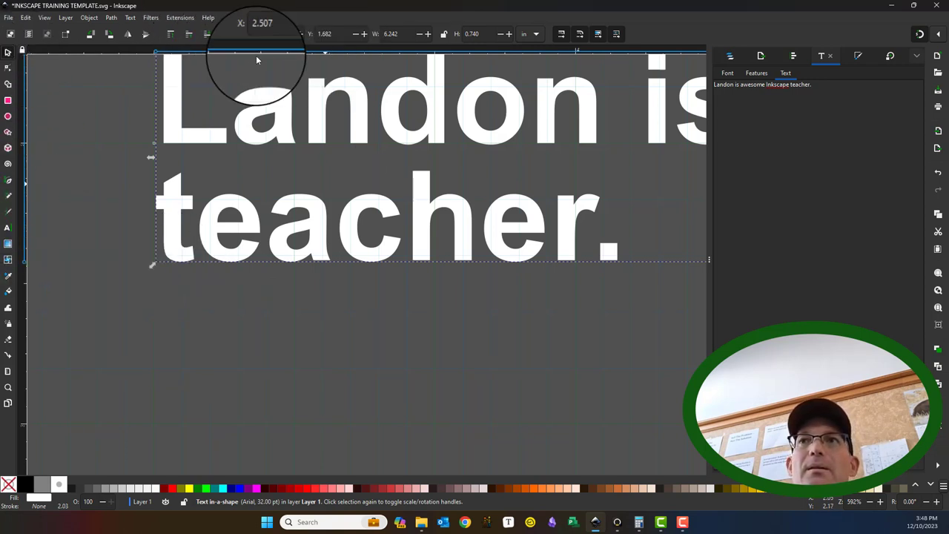
- Set the sentence's line spacing to 28 pt and snap the first line back onto the grid at about Y 1.68 in
left_click(7, 230)
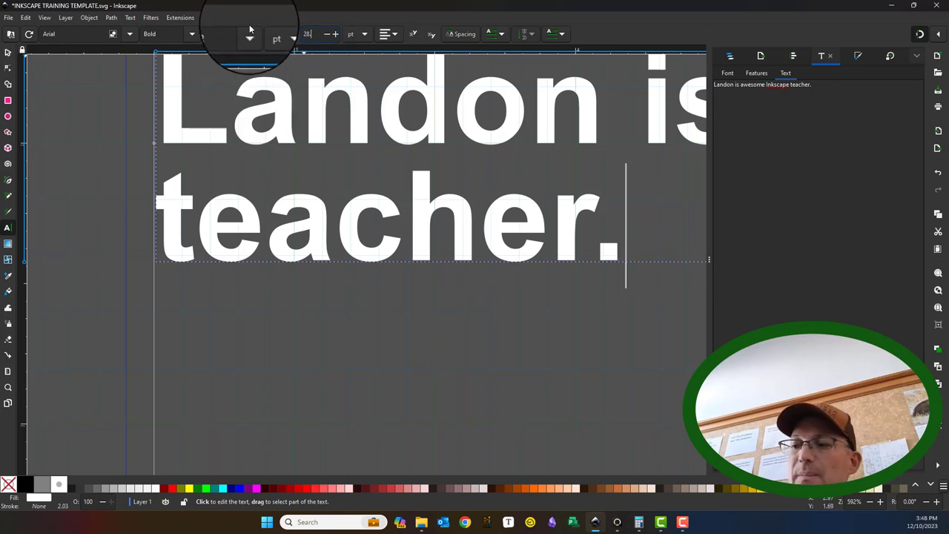
key("Return")
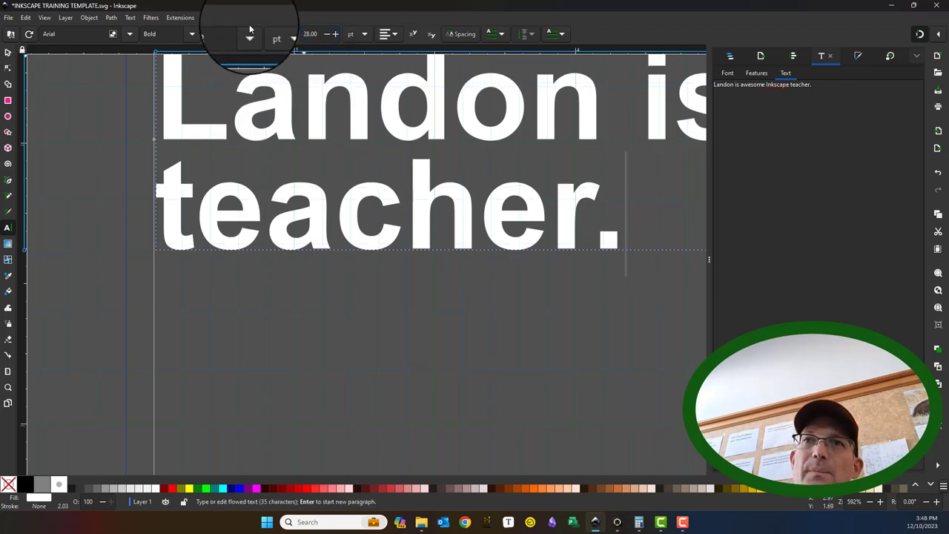
left_click(8, 52)
left_click_drag(181, 138, 184, 142)
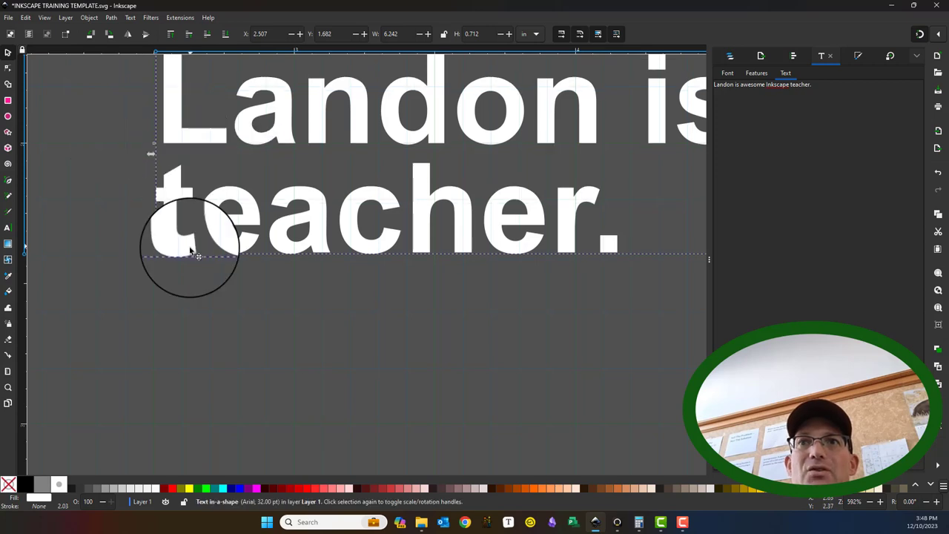
- Check the second line's lower edge against the grid and set the line spacing to 28.10 pt
scroll(171, 268, "up", 5)
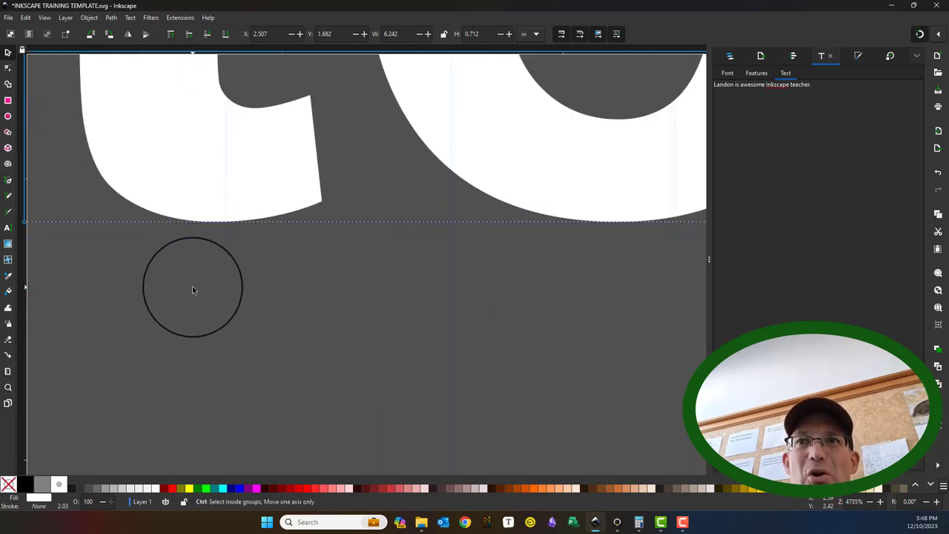
scroll(193, 285, "down", 2)
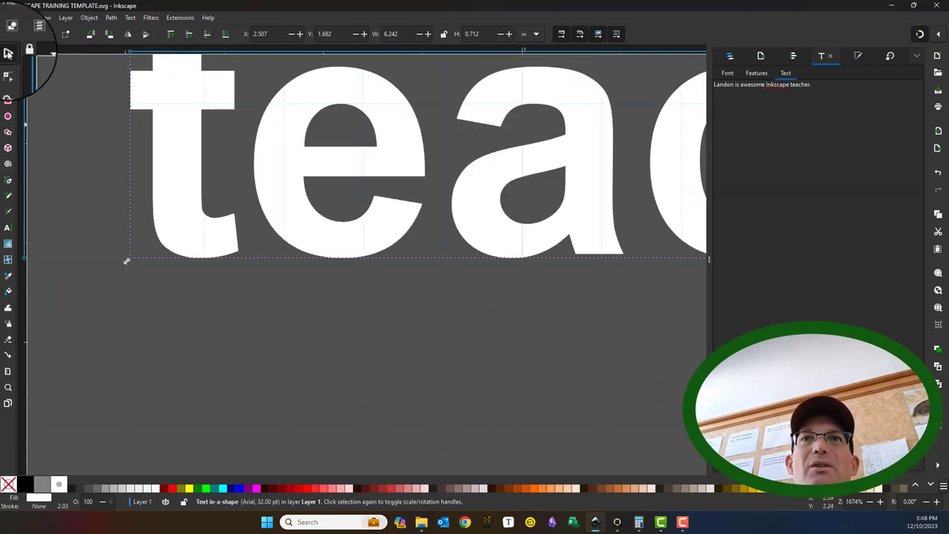
left_click(9, 229)
left_click_drag(316, 37, 246, 25)
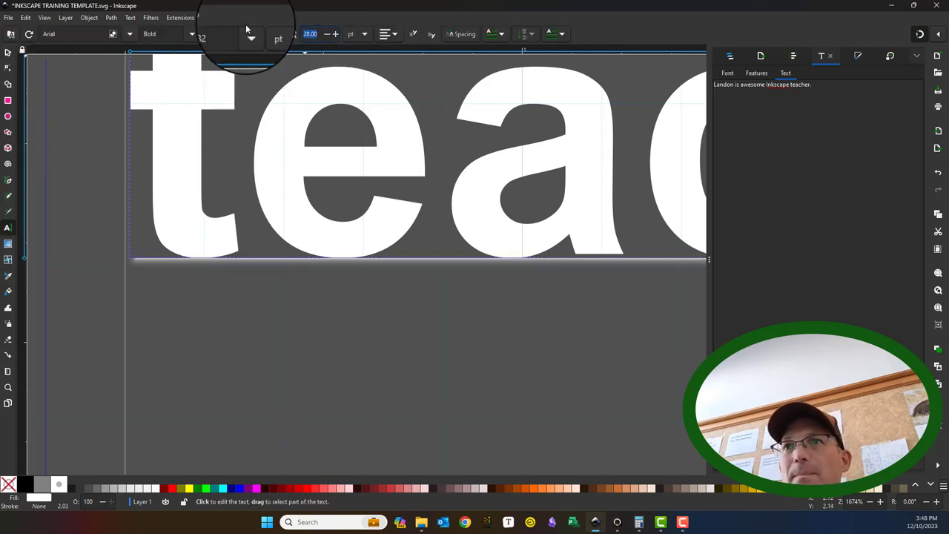
type("28.10")
key("Return")
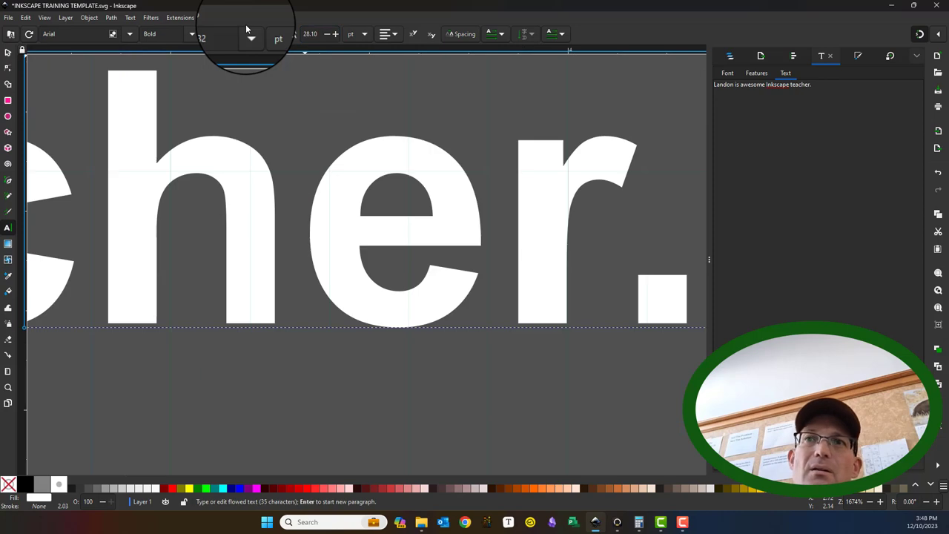
- Snap the text anchor back to the grid at about Y 1.682 in and inspect the second line's lower edge
scroll(370, 247, "down", 2)
scroll(117, 164, "left", 4)
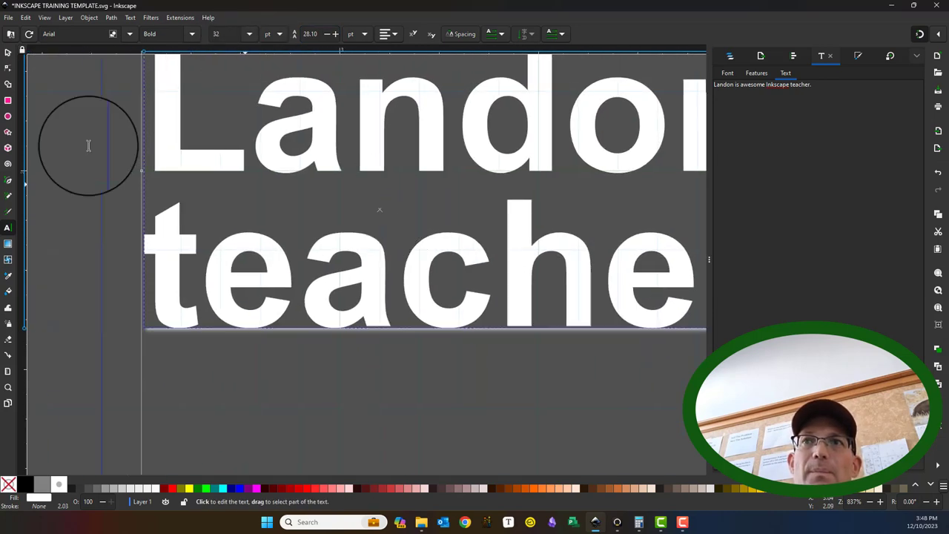
left_click(8, 53)
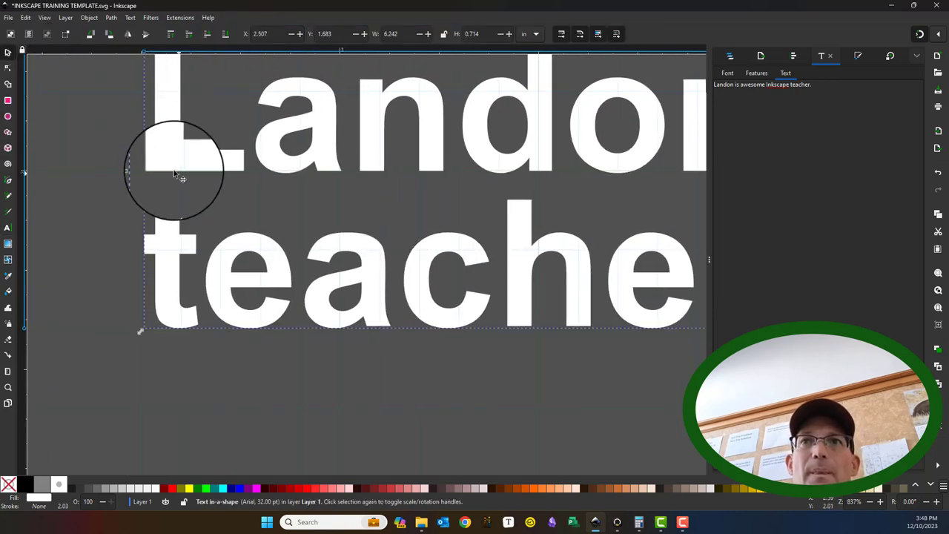
scroll(177, 374, "up", 3)
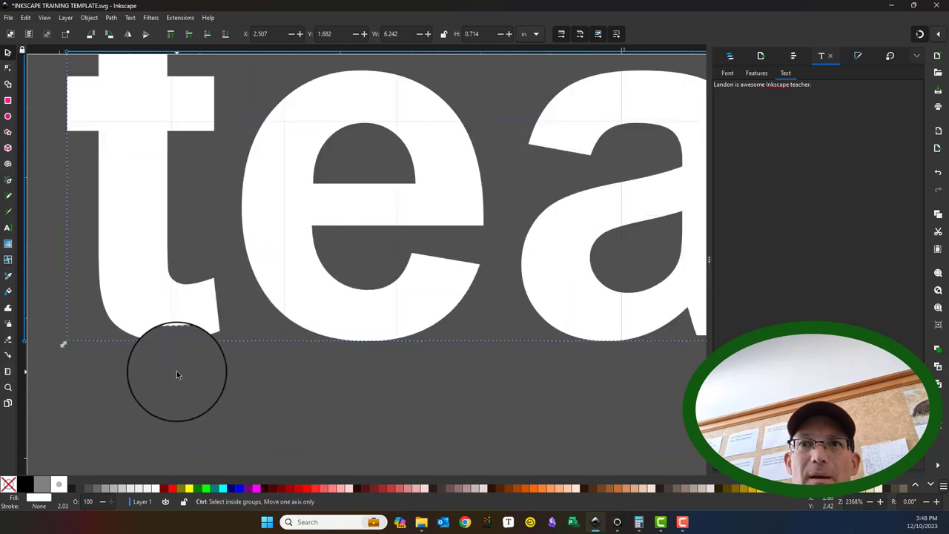
- Recheck the text settings and examine closely how the bottom of the second line meets the grid
scroll(176, 375, "down", 5)
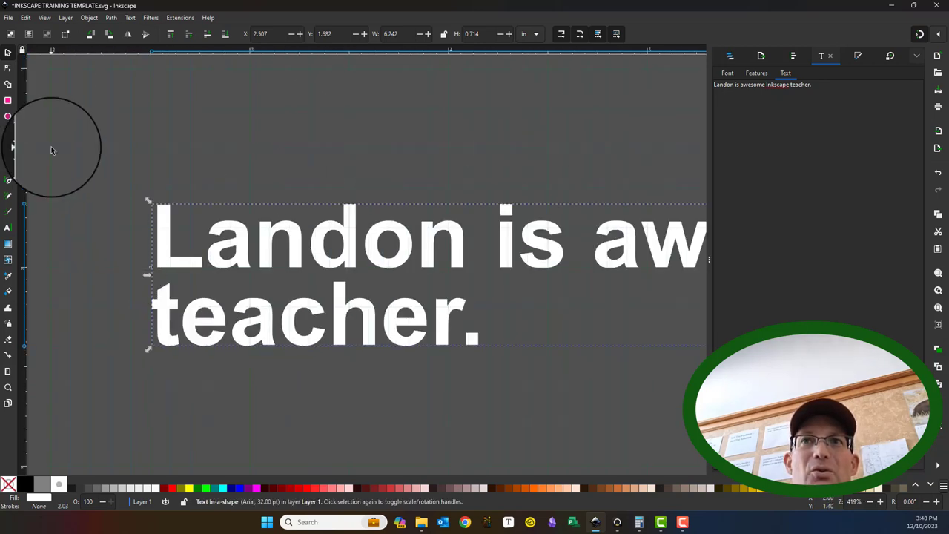
left_click(8, 229)
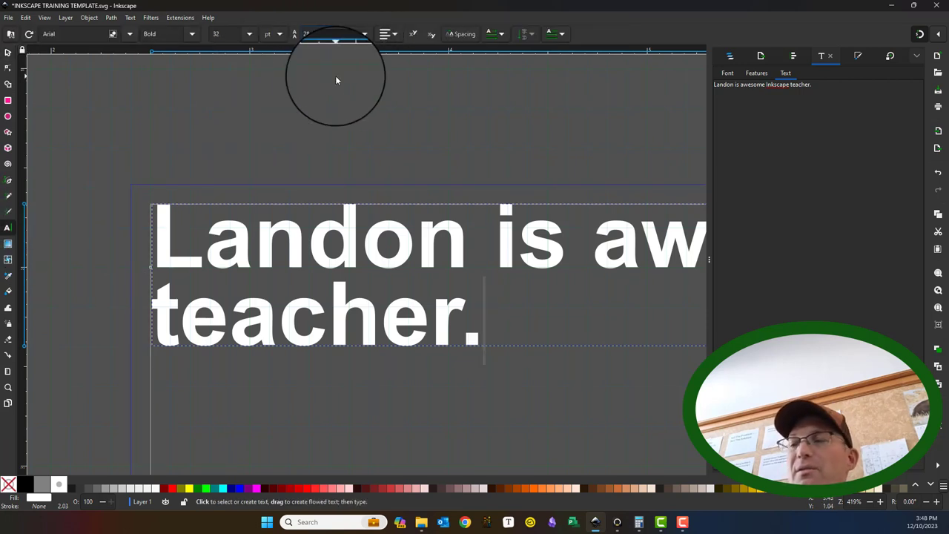
left_click(8, 52)
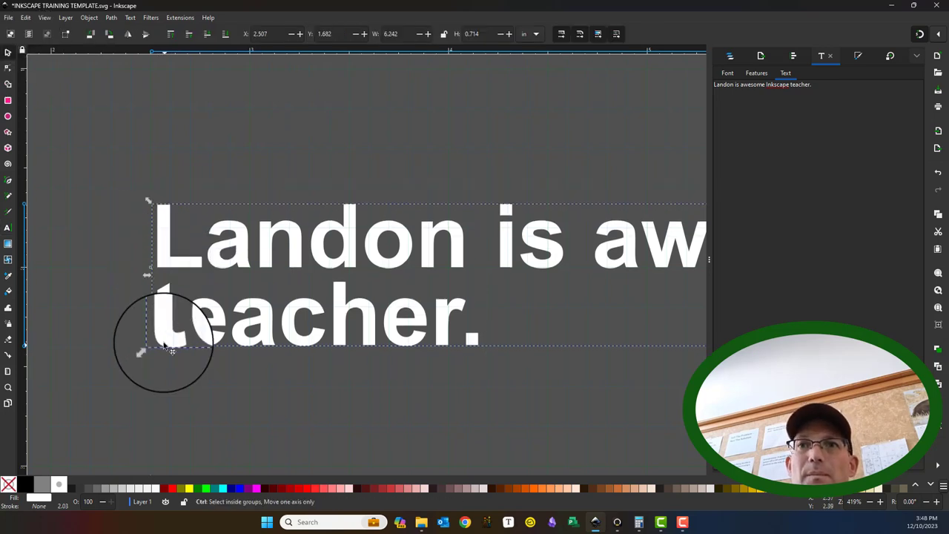
scroll(167, 363, "up", 9)
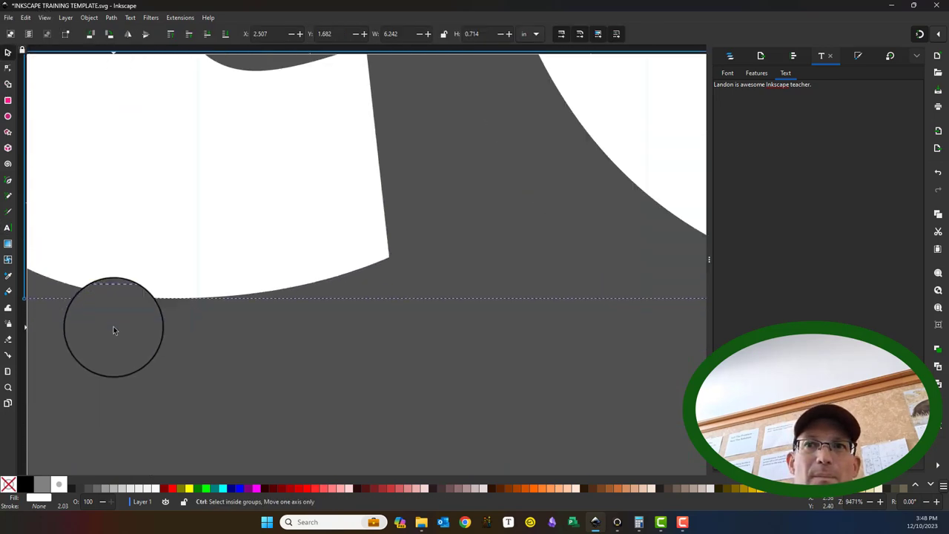
- Set the sentence's line spacing to 28.20 pt and recheck the second line's lower edge against the grid
scroll(114, 330, "down", 7)
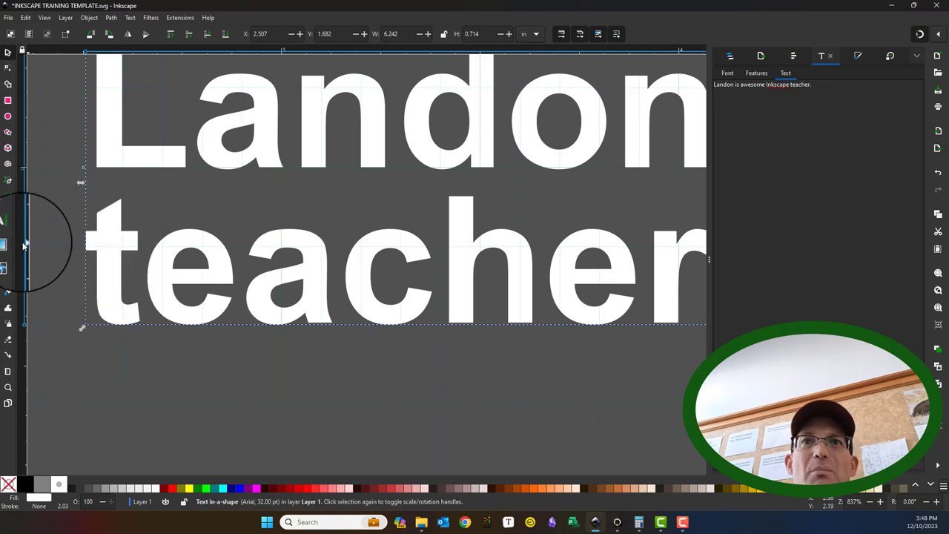
left_click(7, 228)
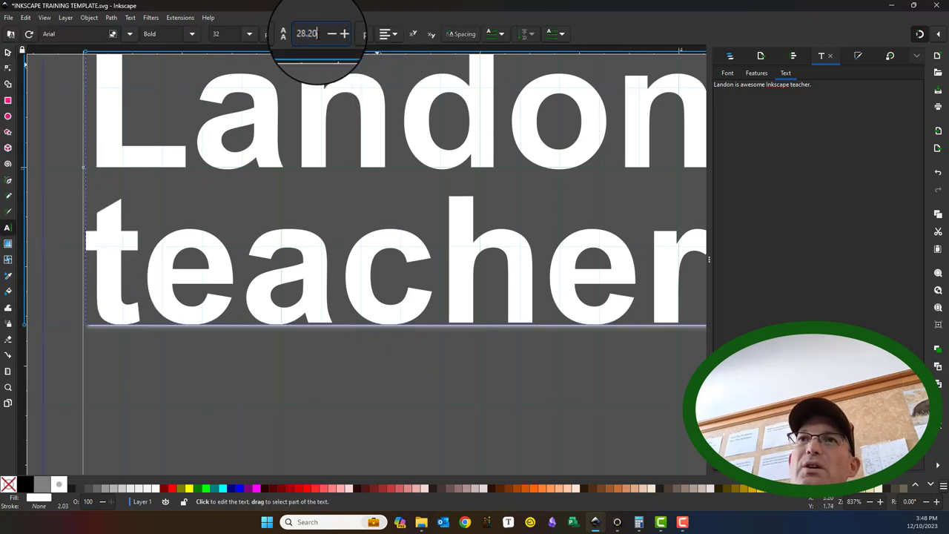
key("Return")
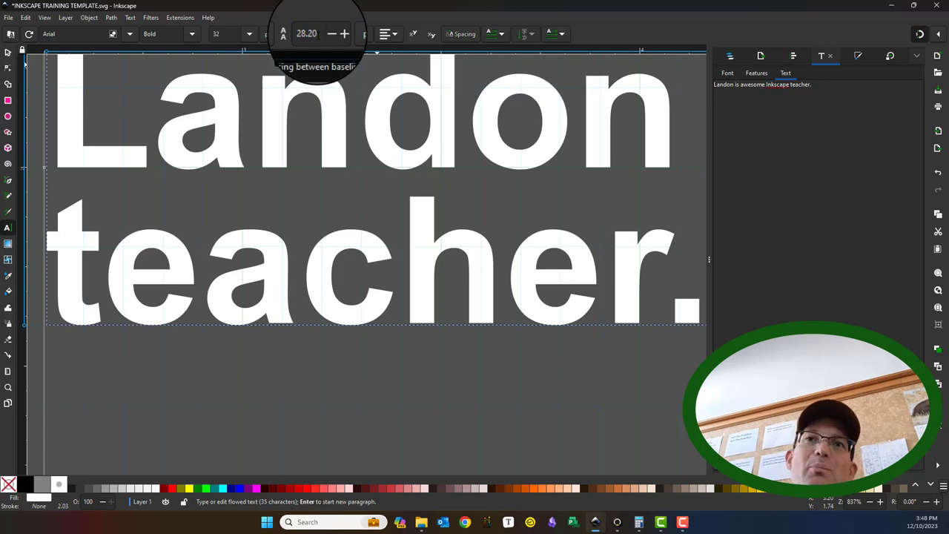
left_click(8, 52)
left_click_drag(97, 287, 201, 158)
scroll(201, 322, "up", 5)
scroll(178, 360, "down", 2)
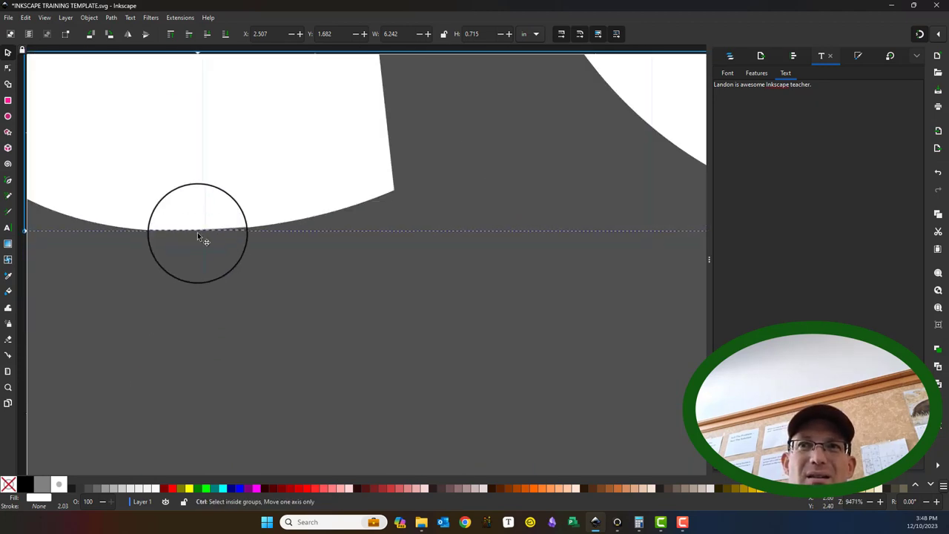
scroll(171, 231, "down", 3)
- Set the sentence's line spacing to 28.25 pt and realign the text with the grid at Y 1.682 in
left_click(6, 227)
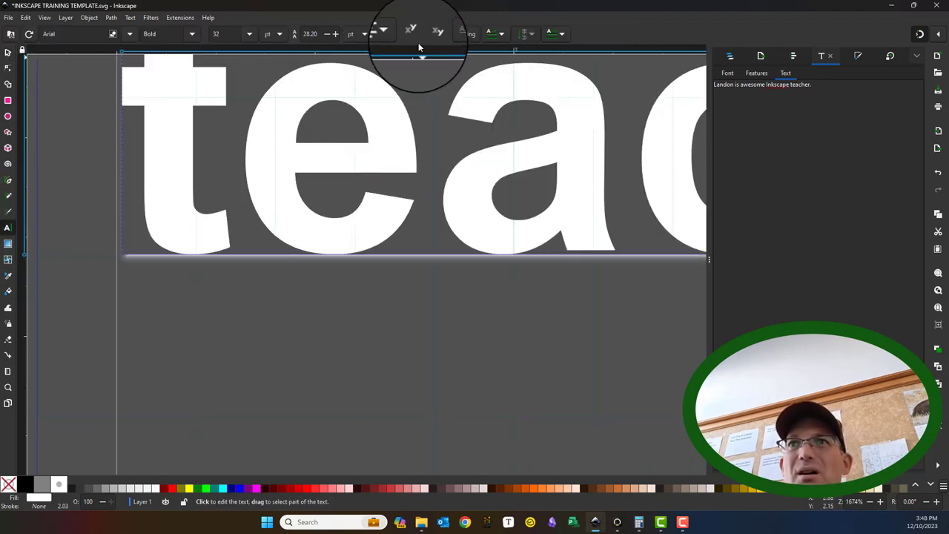
left_click(353, 69)
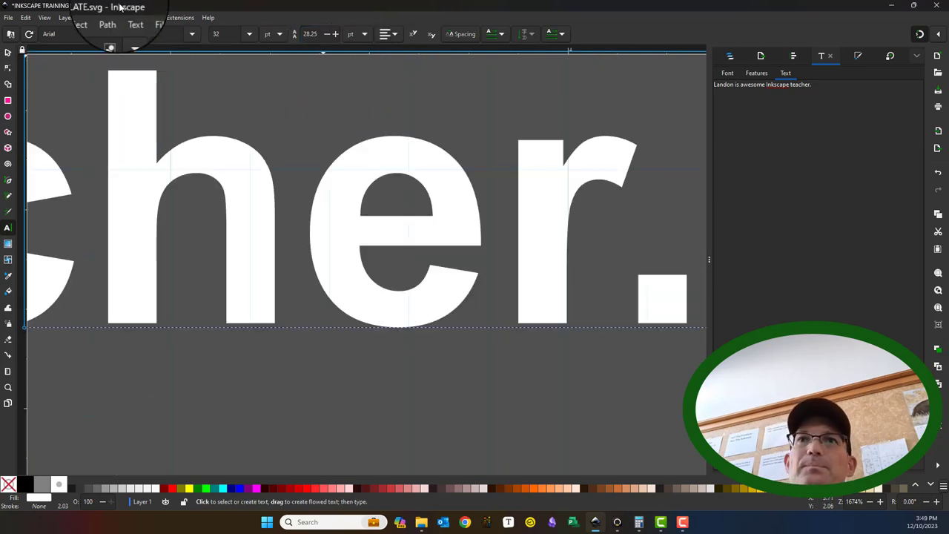
left_click(9, 53)
scroll(318, 268, "down", 3)
left_click_drag(200, 191, 475, 251)
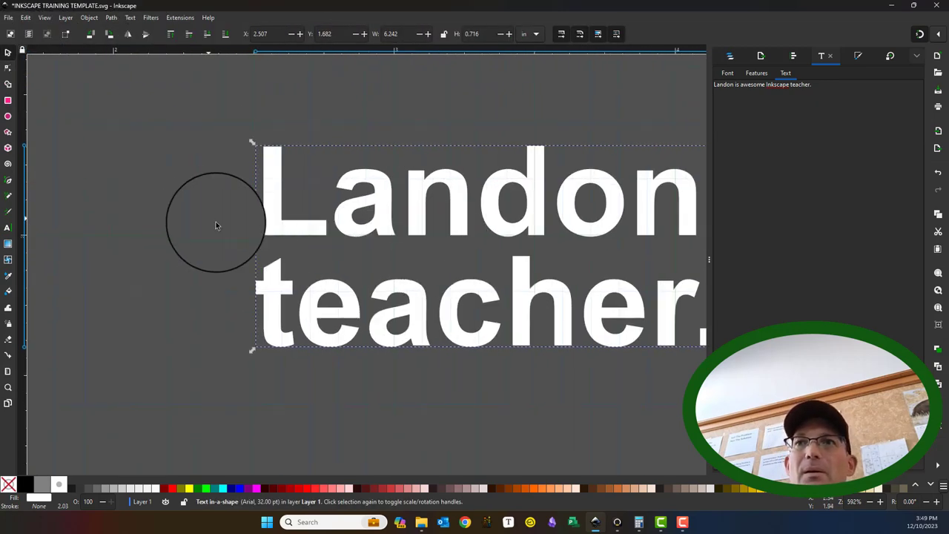
mouse_move(266, 229)
left_mouse_down()
mouse_move(275, 221)
mouse_move(282, 233)
left_mouse_up()
- Examine how the lower edges of the second line's first letters meet the grid line
scroll(301, 343, "up", 4)
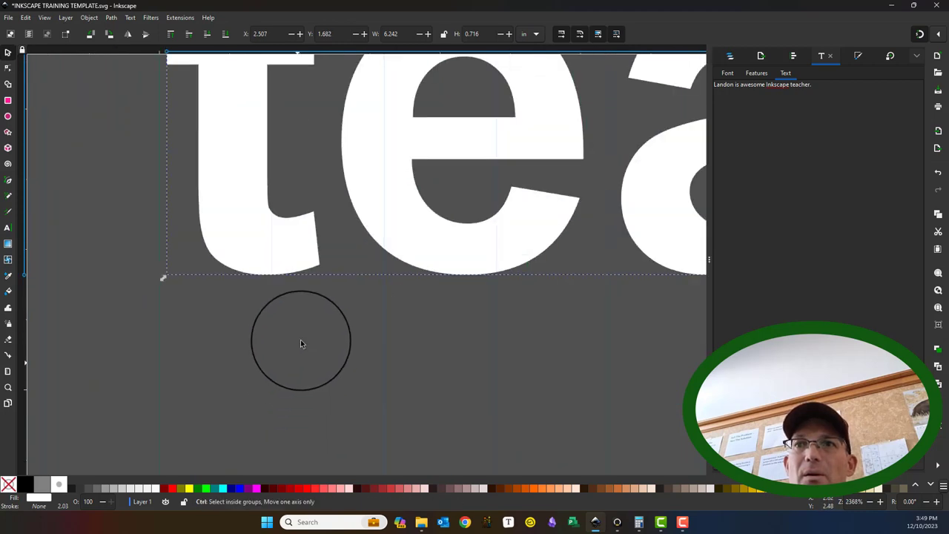
scroll(256, 280, "up", 2)
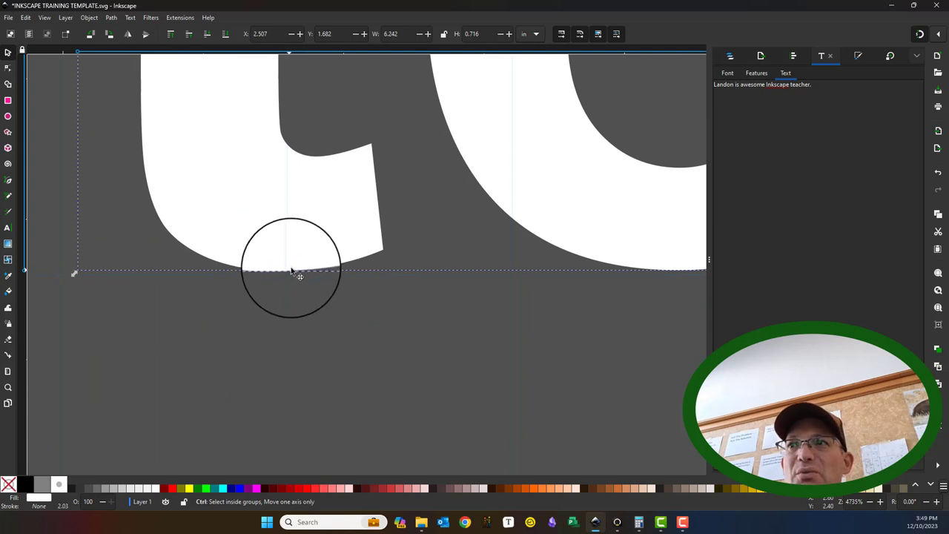
left_click_drag(511, 315, 181, 298)
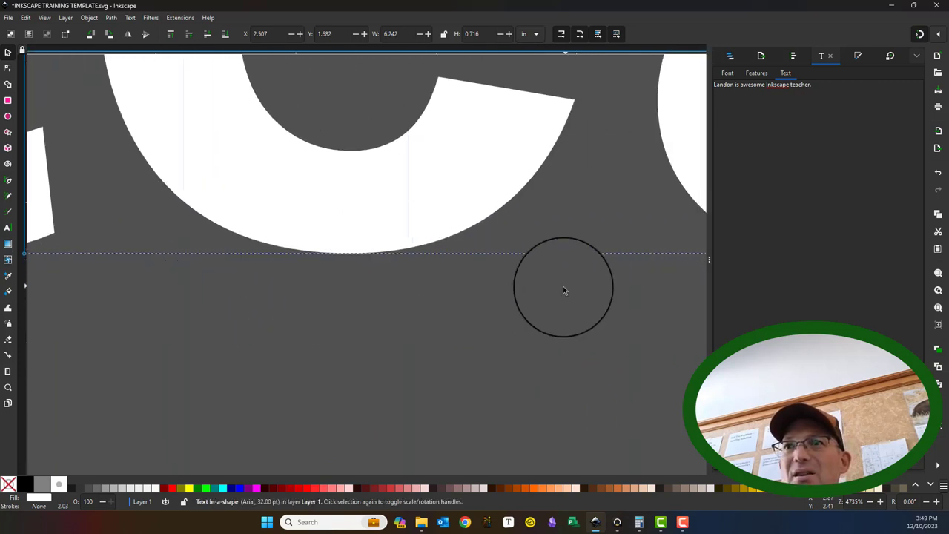
left_click_drag(563, 286, 186, 278)
left_click_drag(529, 264, 263, 269)
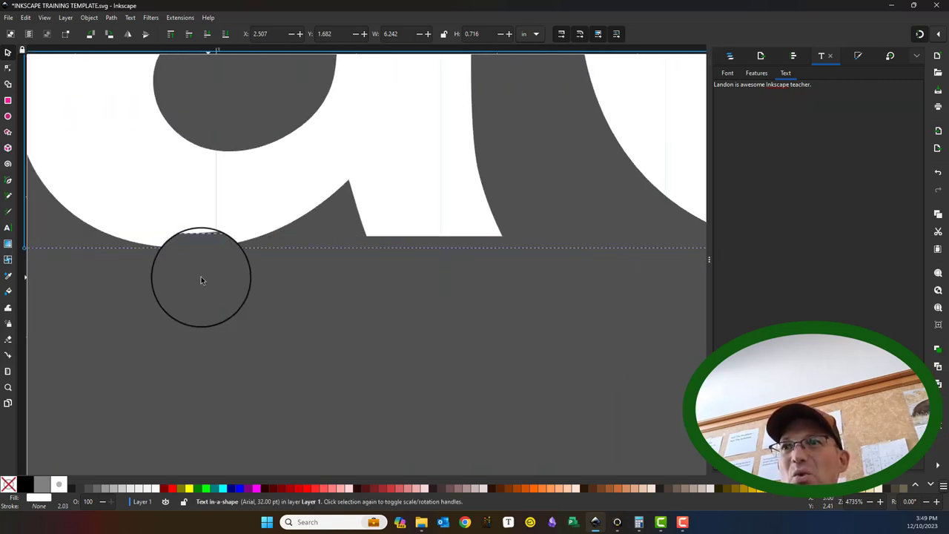
scroll(174, 271, "up", 2)
scroll(245, 244, "down", 3)
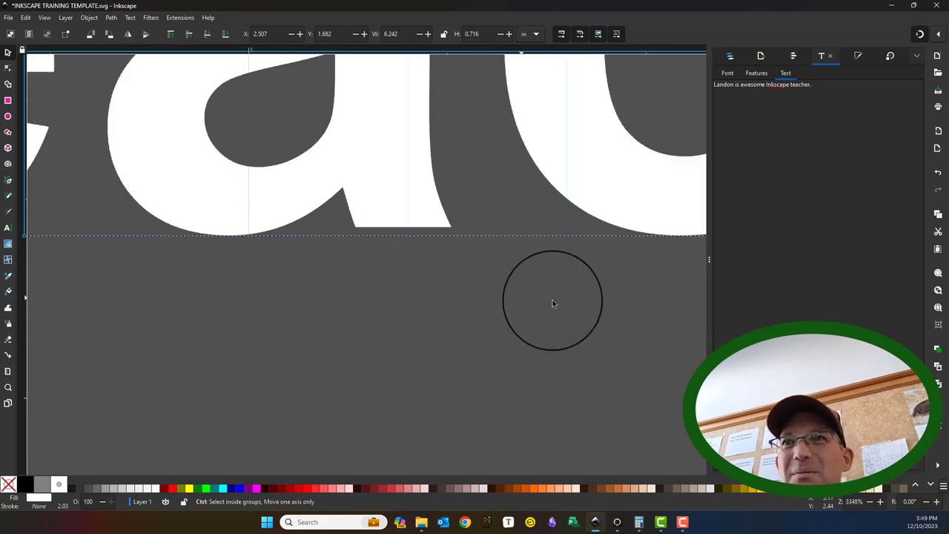
- Set the sentence's line spacing to 28.30 pt and snap the text back to the grid at X 2.507 in, Y 1.682 in
left_click(8, 228)
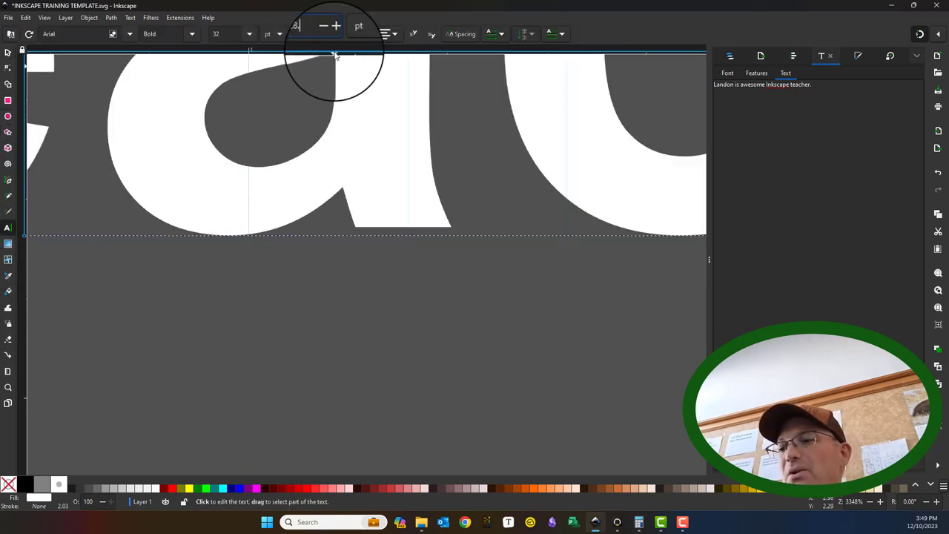
key("Return")
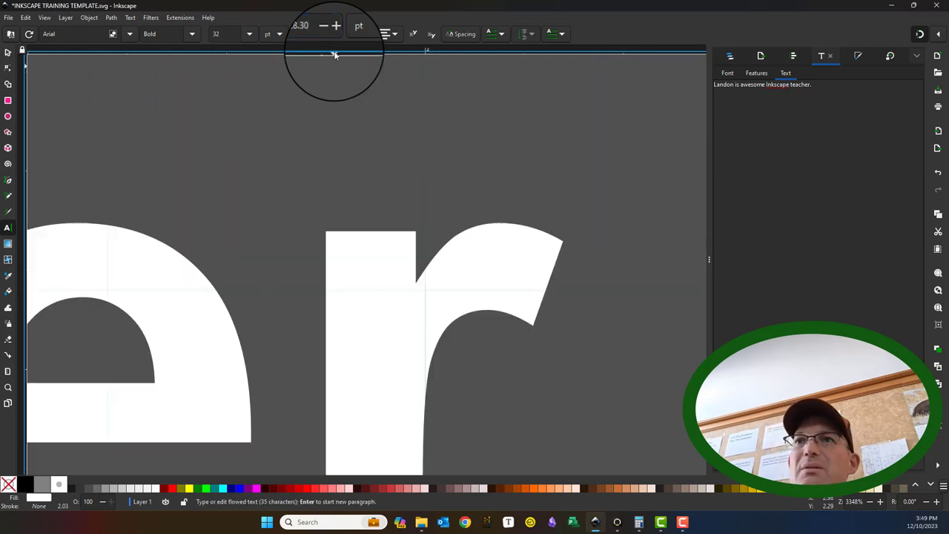
left_click(7, 53)
scroll(273, 201, "down", 4)
left_click_drag(153, 218, 655, 305)
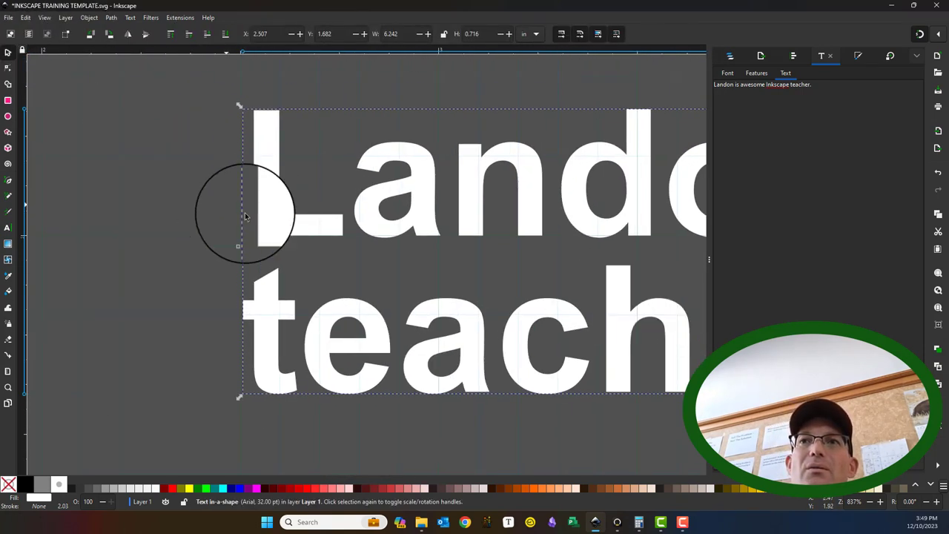
mouse_move(279, 218)
left_mouse_down()
mouse_move(278, 202)
mouse_move(282, 222)
left_mouse_up()
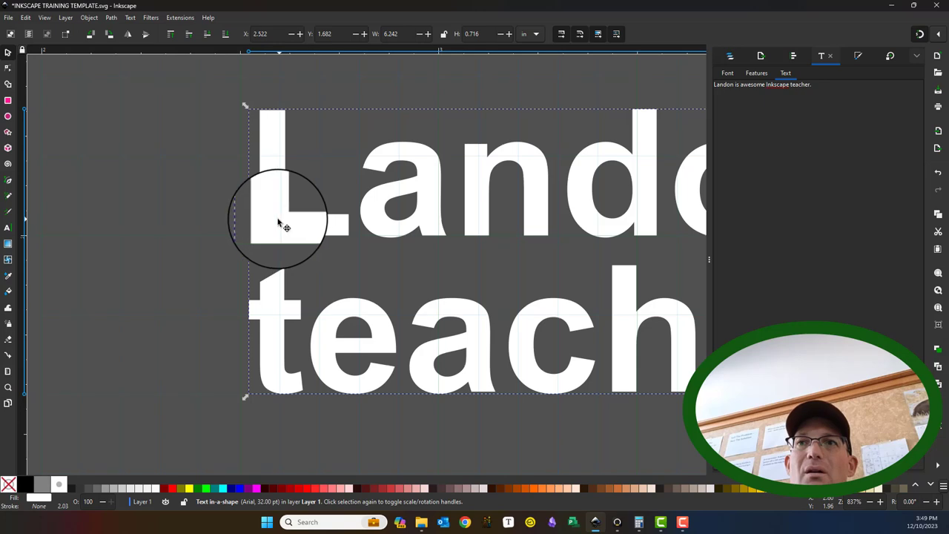
left_click_drag(278, 221, 273, 259)
- Examine the bottoms of the second line's letters one after another, from the "t" to the "h" and back, against the grid
scroll(286, 384, "up", 4)
left_click_drag(295, 426, 160, 277)
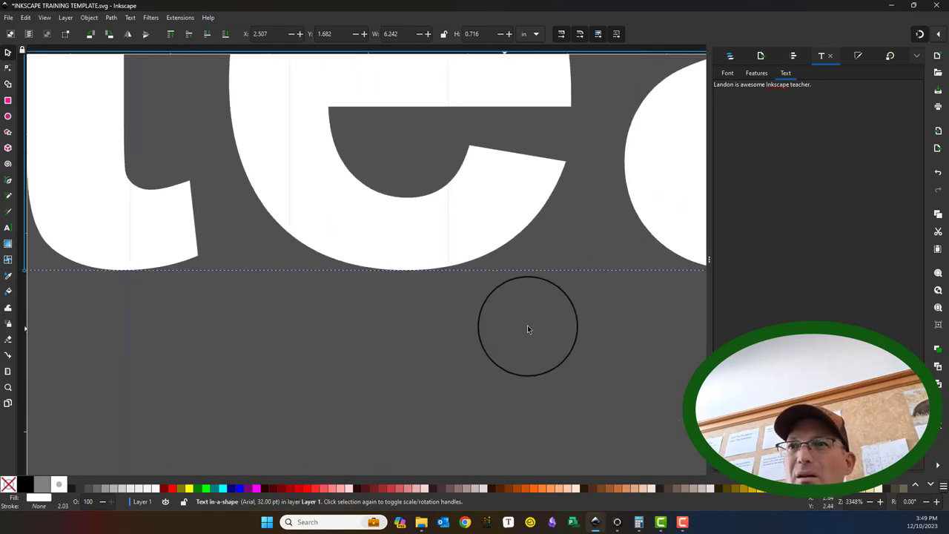
scroll(389, 250, "down", 2)
scroll(390, 250, "right", 4, "shift")
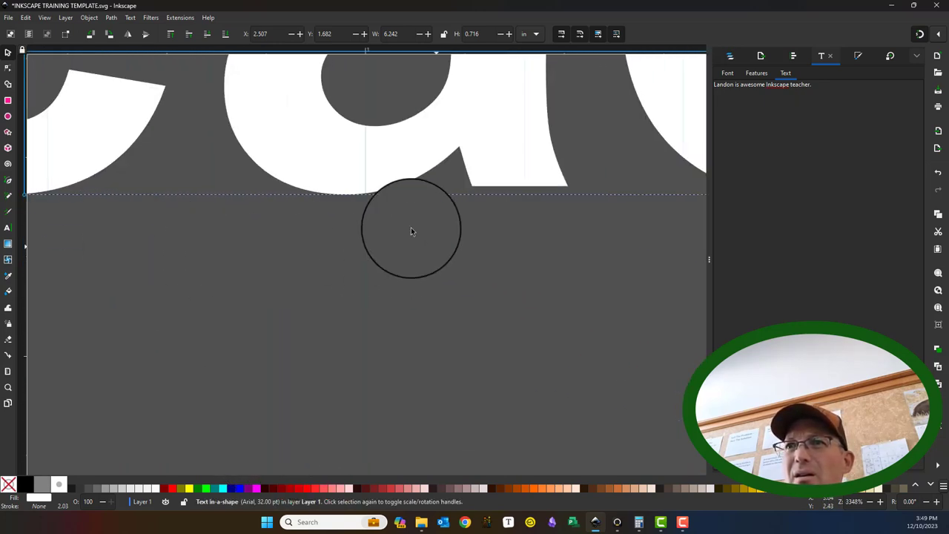
scroll(363, 203, "up", 3)
scroll(363, 202, "down", 3)
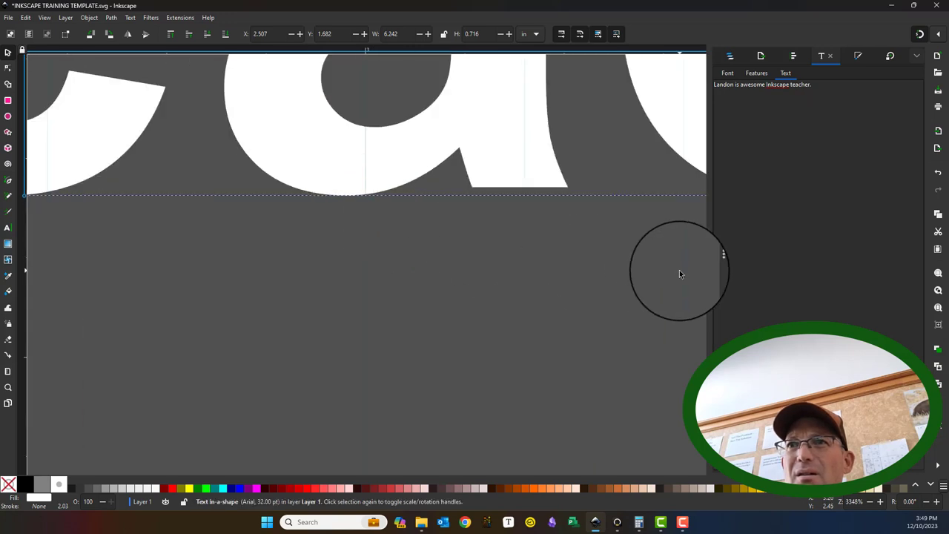
scroll(679, 275, "right", 3, "shift")
scroll(519, 193, "right", 1, "shift")
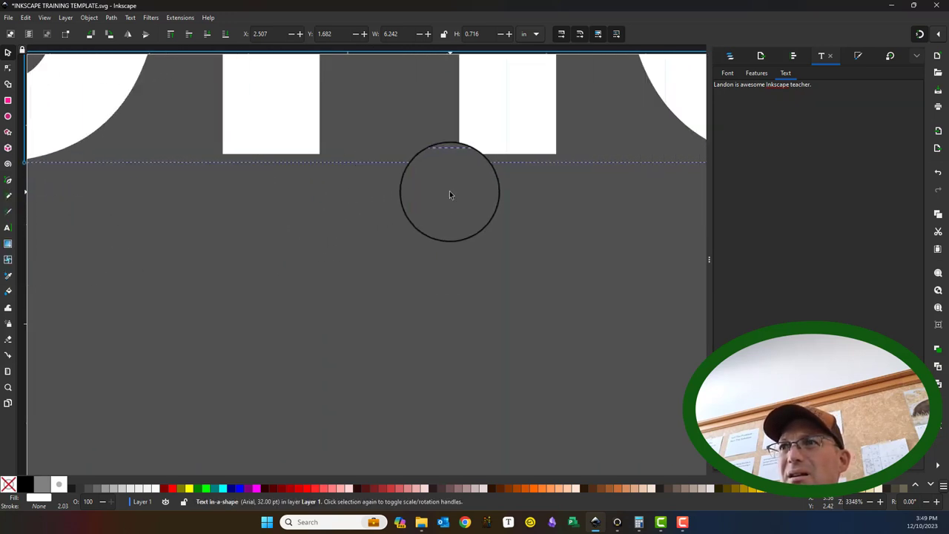
scroll(530, 167, "up", 3, "ctrl")
scroll(532, 178, "down", 3, "ctrl")
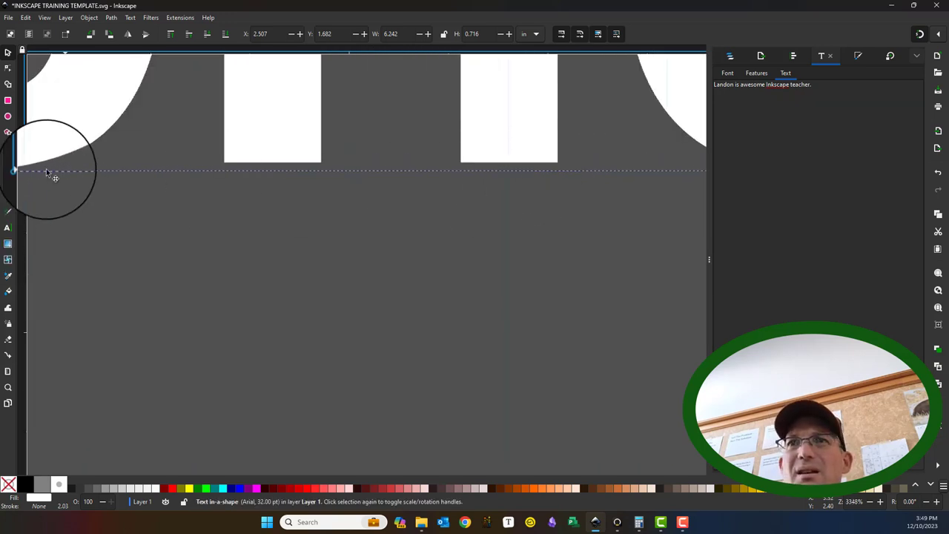
left_click_drag(26, 175, 327, 201)
scroll(307, 204, "up", 4, "ctrl")
scroll(320, 202, "down", 3, "ctrl")
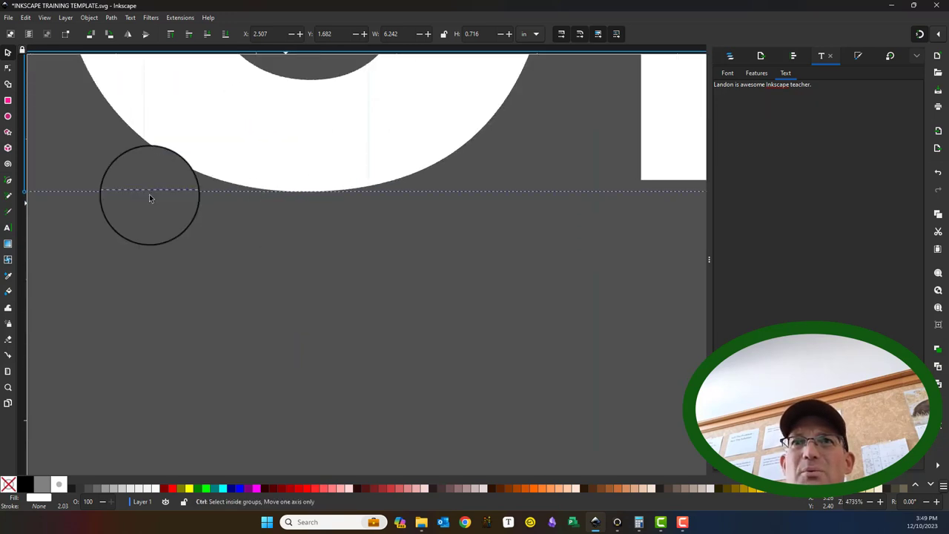
- Set the sentence's line spacing to 28.35 pt and check the second line's lower edge closely against the grid
left_click(7, 228)
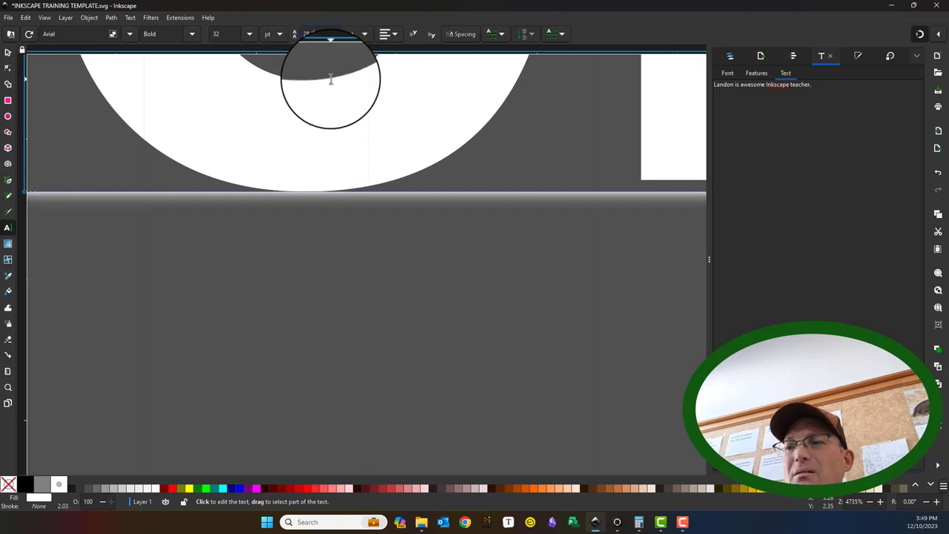
scroll(330, 79, "down", 5)
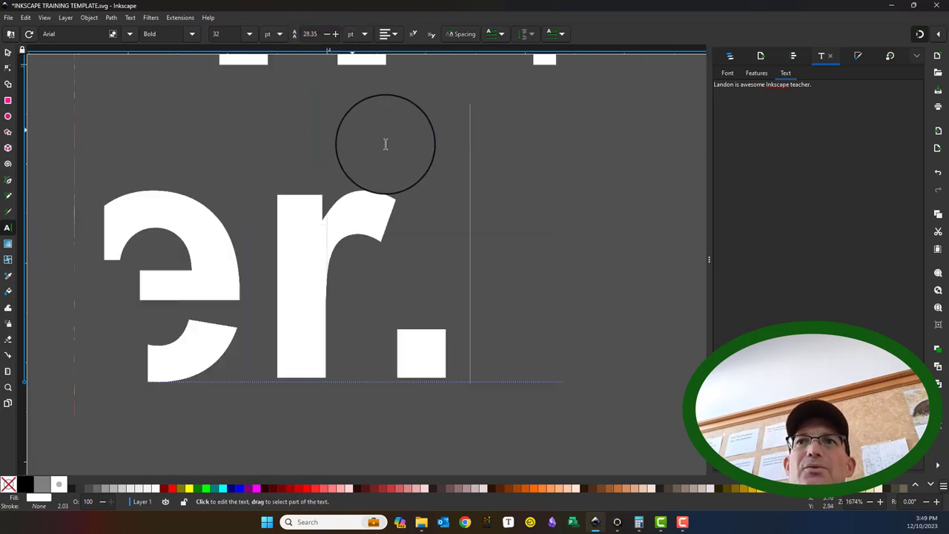
left_click(7, 52)
left_click_drag(190, 261, 214, 273)
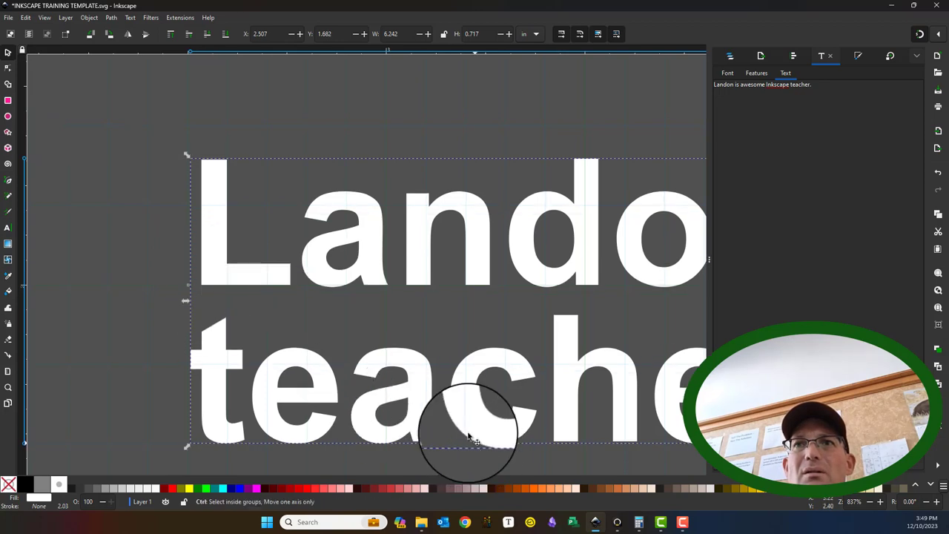
left_click_drag(439, 409, 405, 284)
scroll(222, 311, "up", 3)
scroll(132, 326, "up", 3)
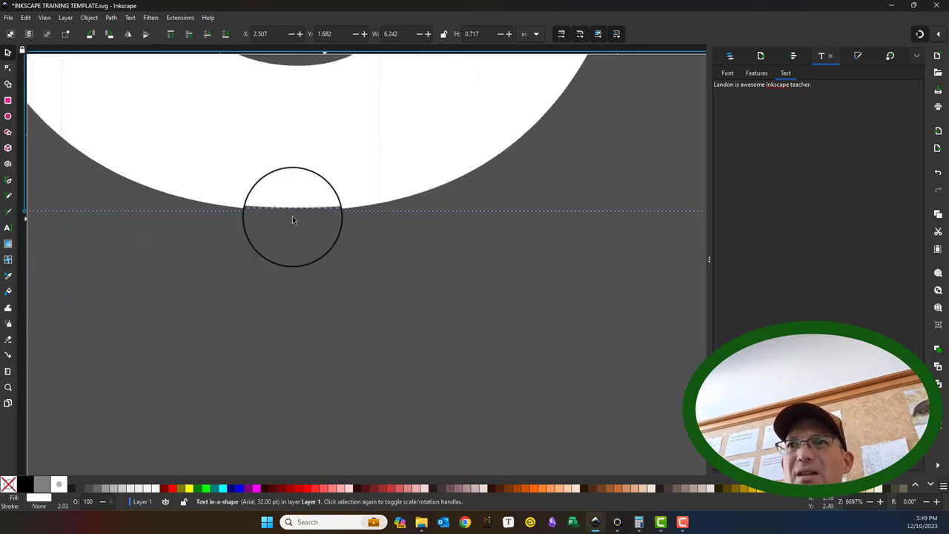
scroll(334, 223, "down", 9)
scroll(297, 235, "right", 5)
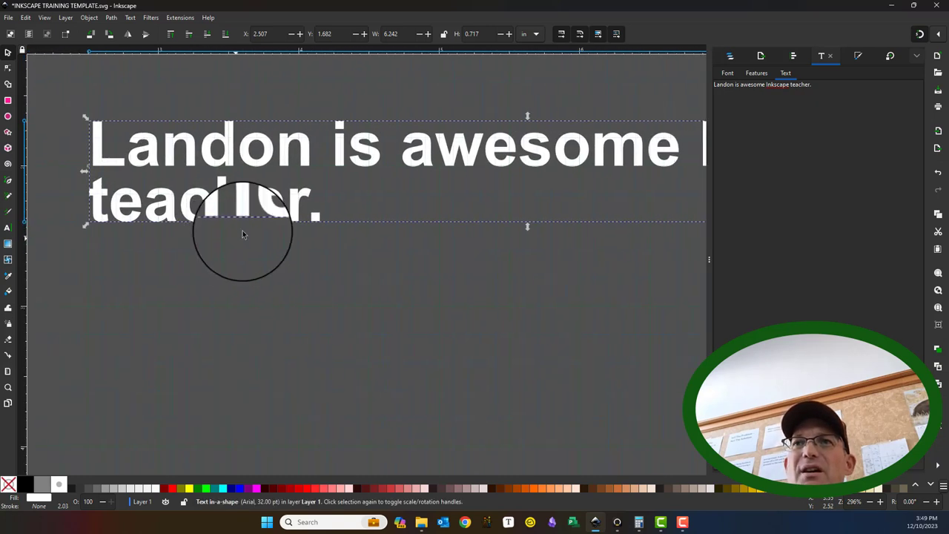
left_click(341, 210)
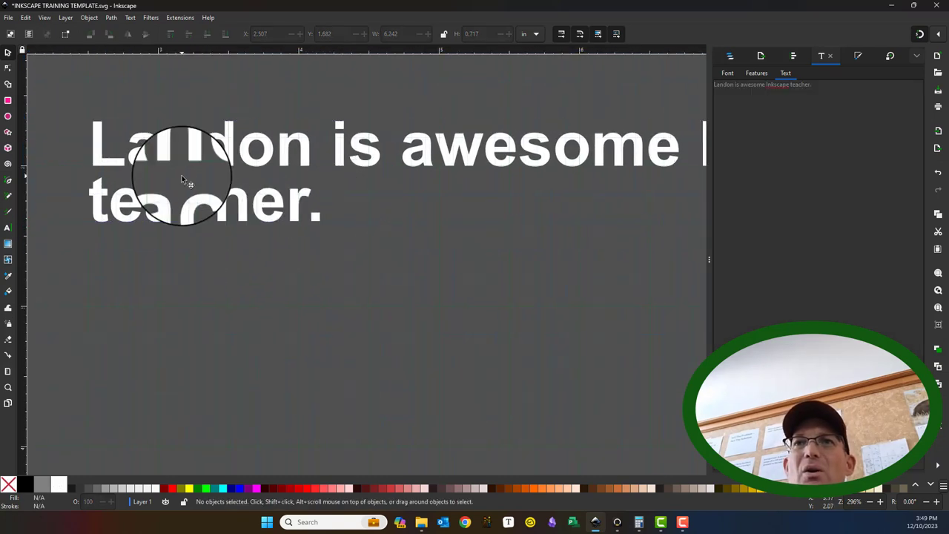
double_click(194, 153)
left_click(334, 199)
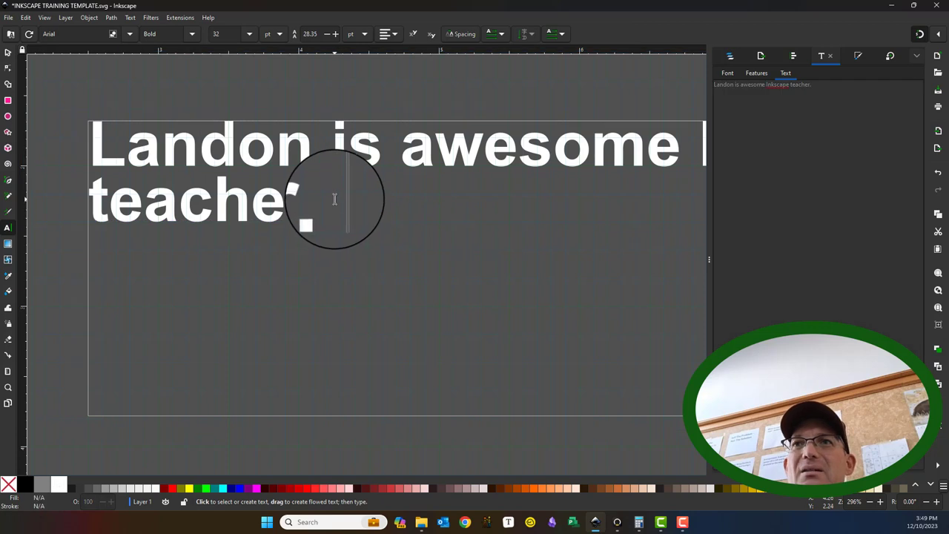
key("Return")
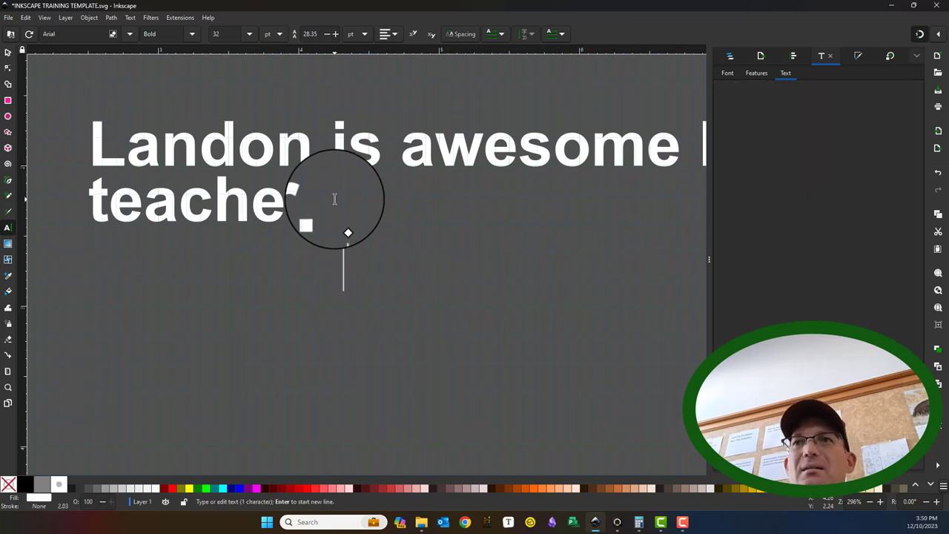
type("sdf sdf")
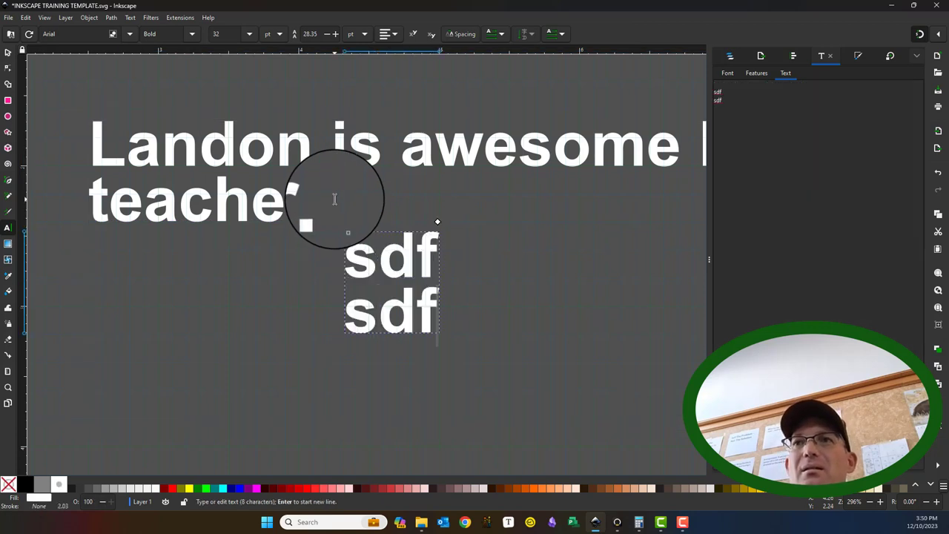
left_click(7, 52)
key("Delete")
- Append "He is also incredibly handsome for a man in his mid 40's." to the flowed text and check the last line's lower edge
left_click(242, 217)
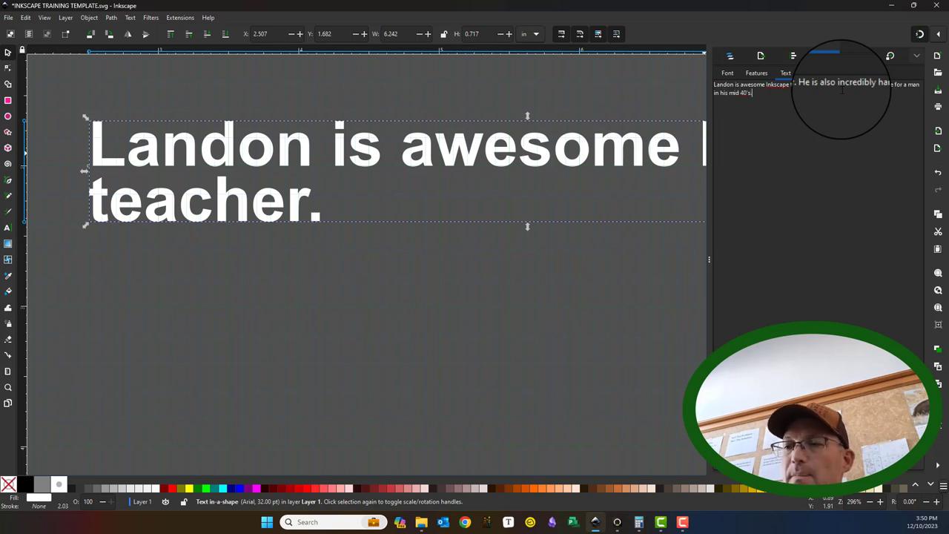
left_click(890, 460)
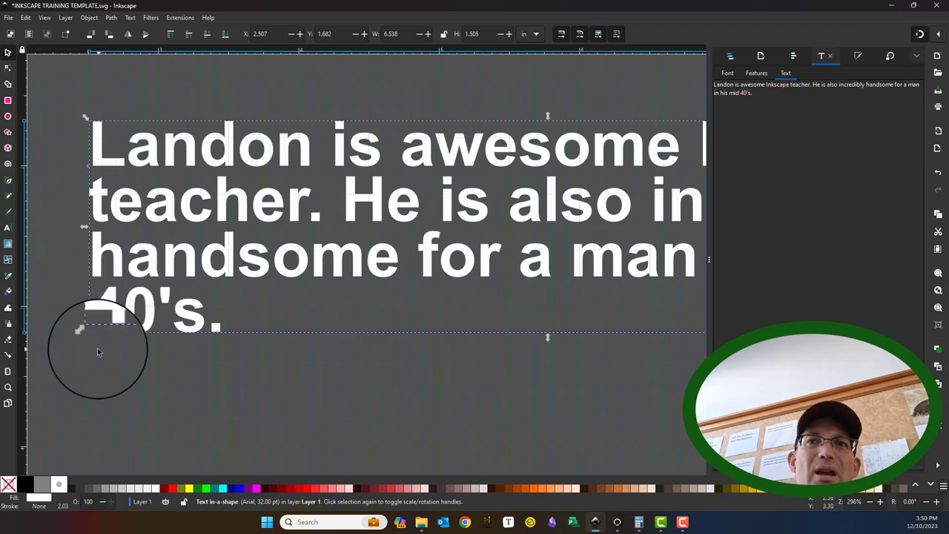
scroll(93, 350, "up", 6)
left_click_drag(117, 315, 353, 314)
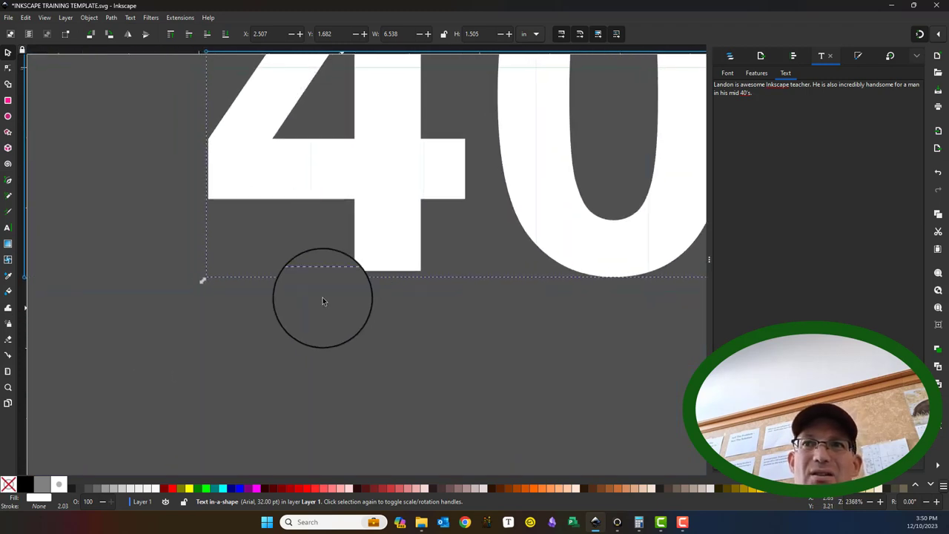
scroll(404, 283, "up", 2)
scroll(386, 312, "down", 2)
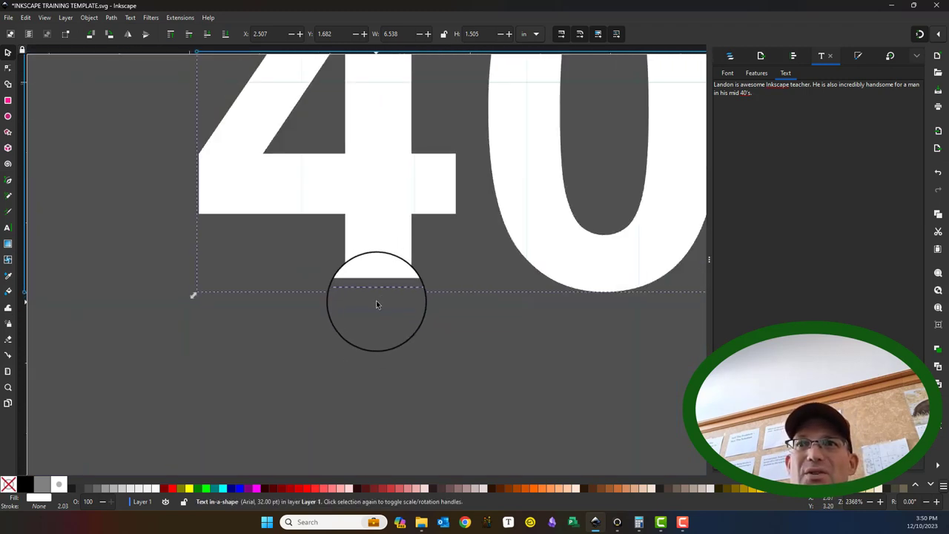
- Set the flowed text's line spacing to 28.40 pt, realign it to the grid, and check the last line's lower edge
left_click(8, 228)
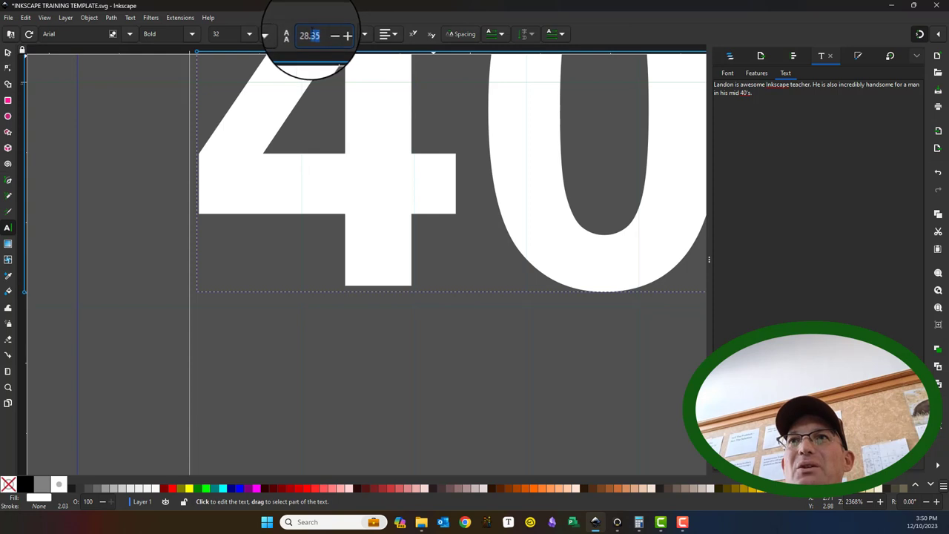
key("Return")
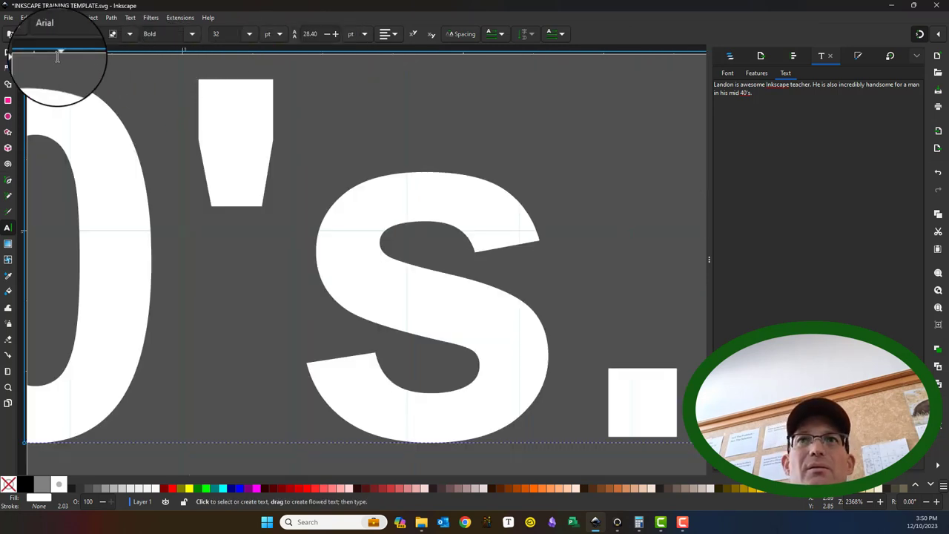
left_click(8, 52)
scroll(313, 237, "down", 5)
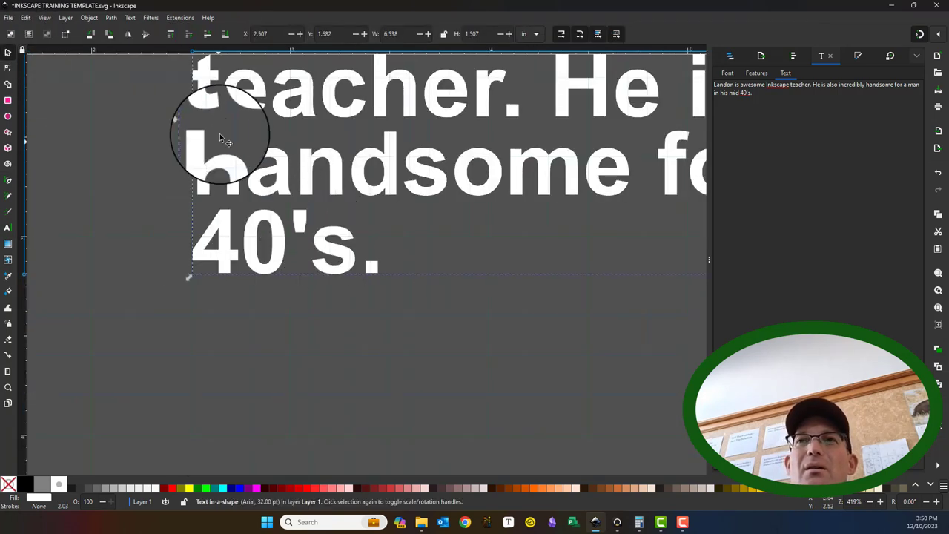
left_click_drag(221, 113, 269, 227)
mouse_move(254, 152)
left_mouse_down()
mouse_move(255, 130)
mouse_move(255, 149)
left_mouse_up()
scroll(238, 374, "up", 5)
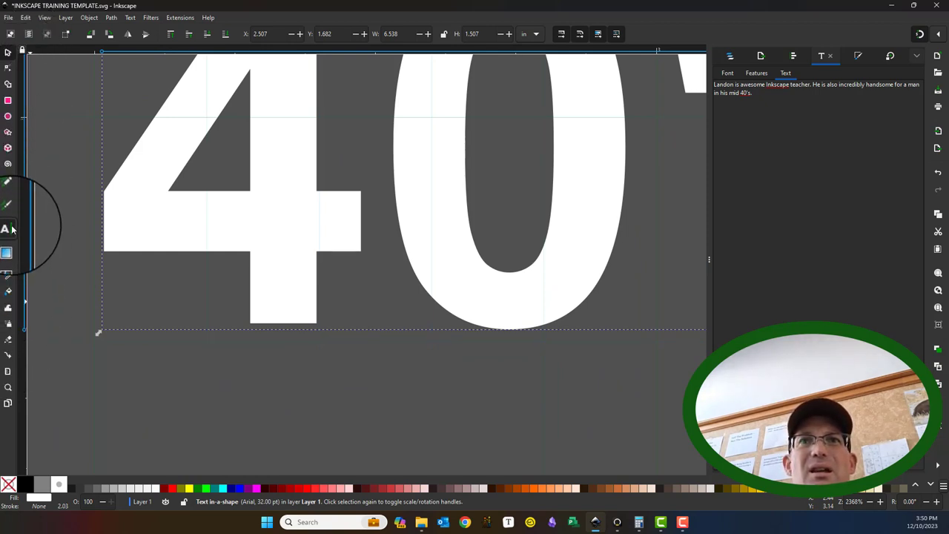
- Set the line spacing to 28.50 pt, snap the text to X 2.507 in, Y 1.682 in, and check the "4" against the grid
left_click(9, 230)
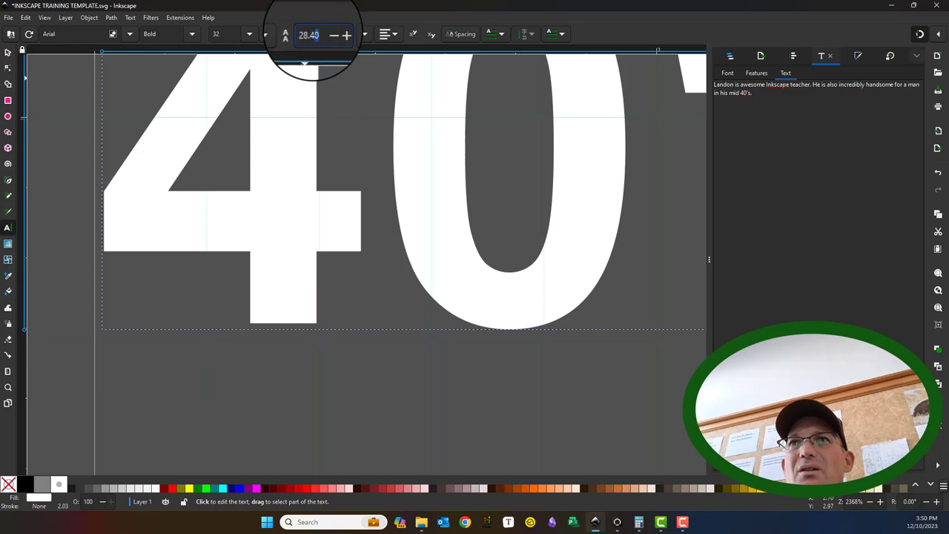
type("50")
key("Return")
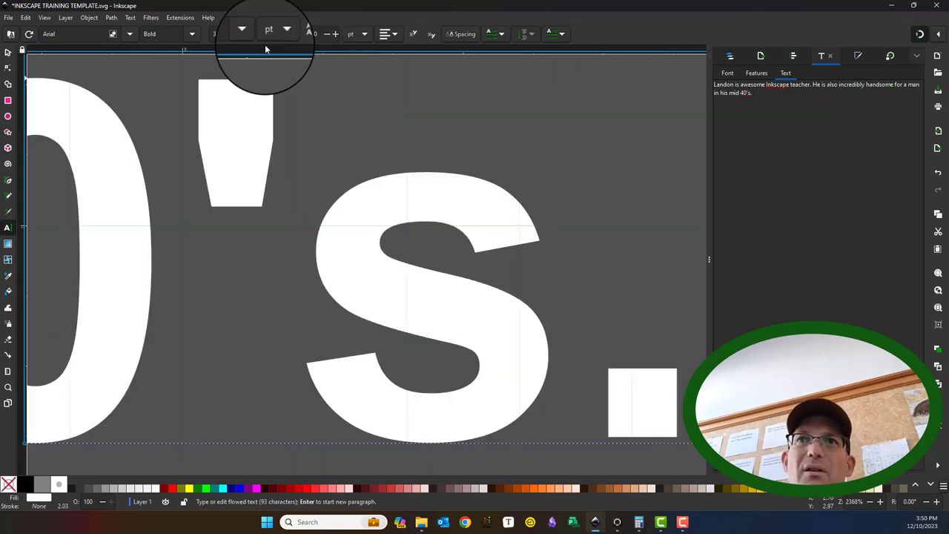
left_click(8, 53)
scroll(186, 229, "down", 4)
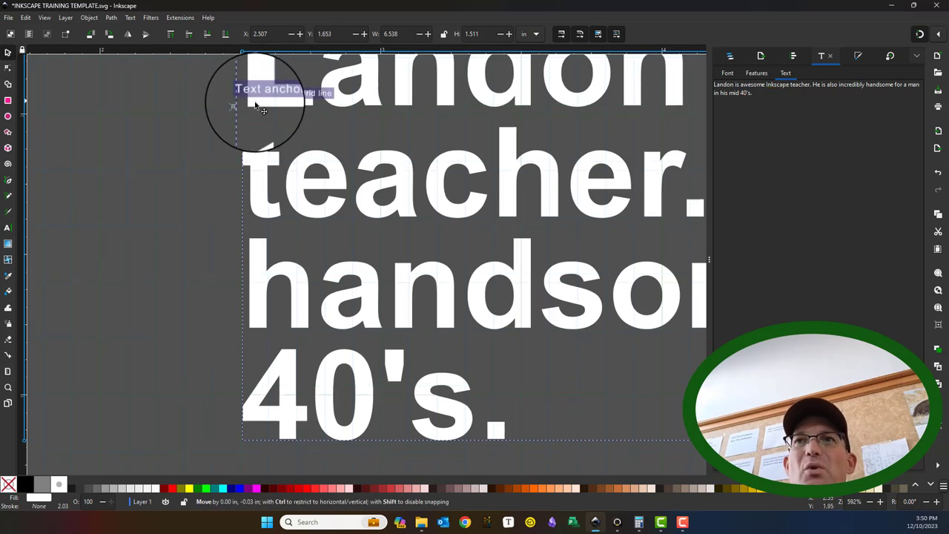
scroll(315, 185, "down", 5)
scroll(286, 314, "up", 4)
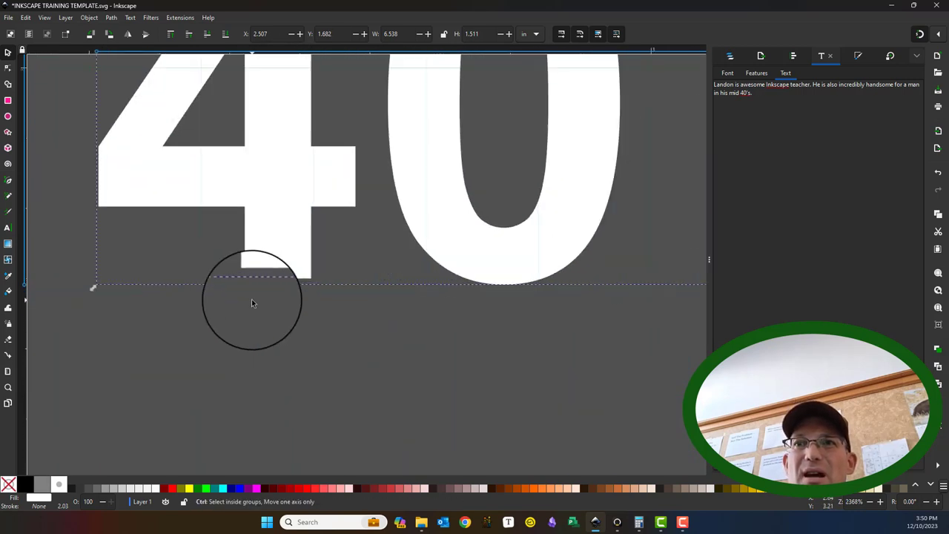
- Set the flowed text's line spacing to 28.80 pt and snap its anchor to the grid intersection at X 2.507 in, Y 1.682 in
left_click(7, 228)
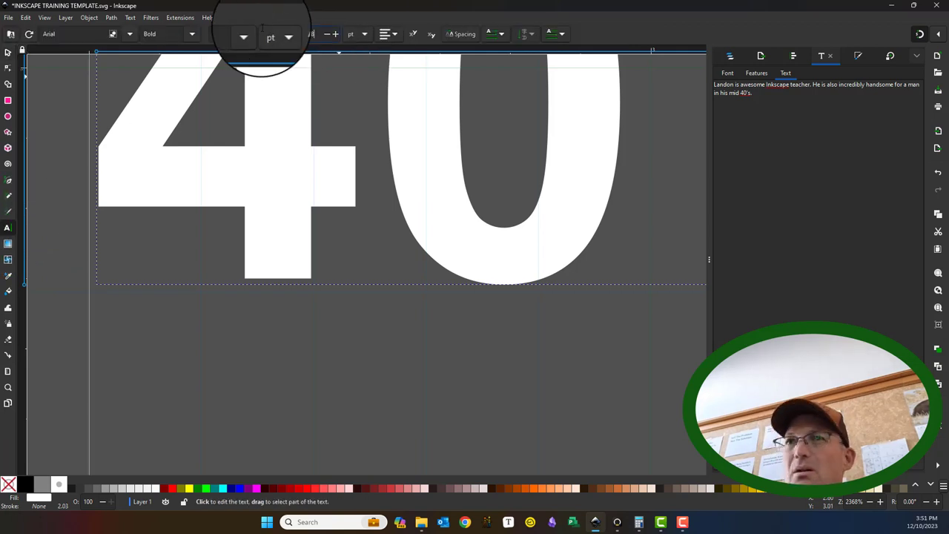
scroll(263, 29, "down", 4)
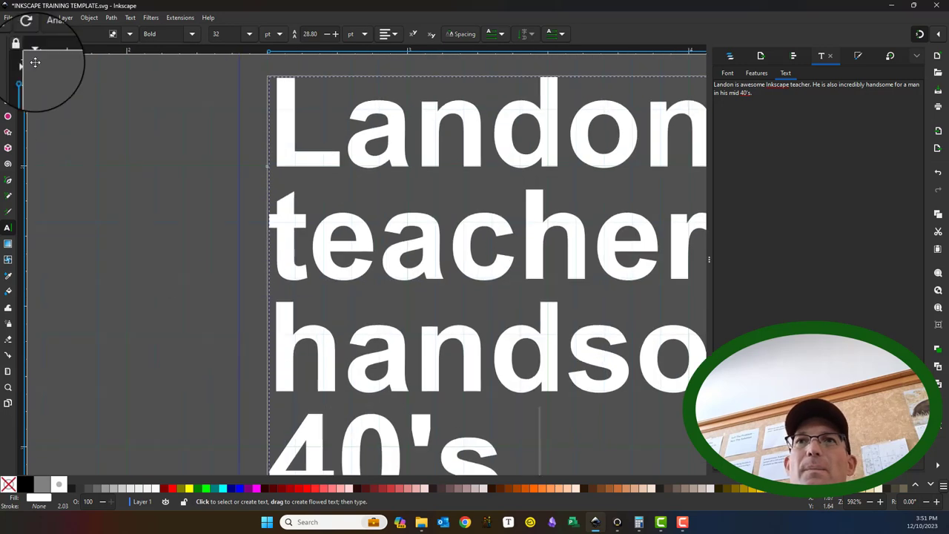
left_click(7, 52)
left_click_drag(280, 159, 282, 162)
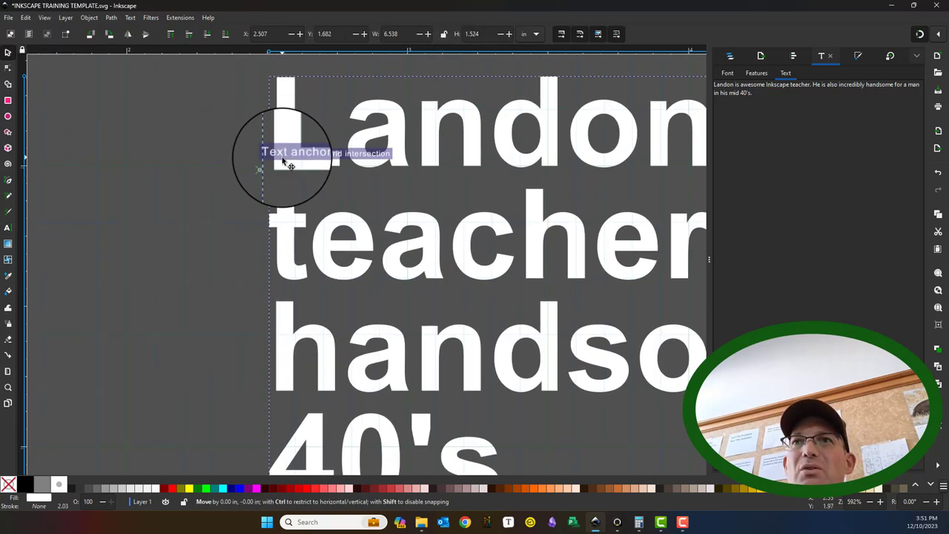
- Examine the bottoms of the last line's characters against the grid, from the "4" to the period, and look over all lines
scroll(341, 223, "down", 5)
scroll(250, 292, "up", 5, "ctrl")
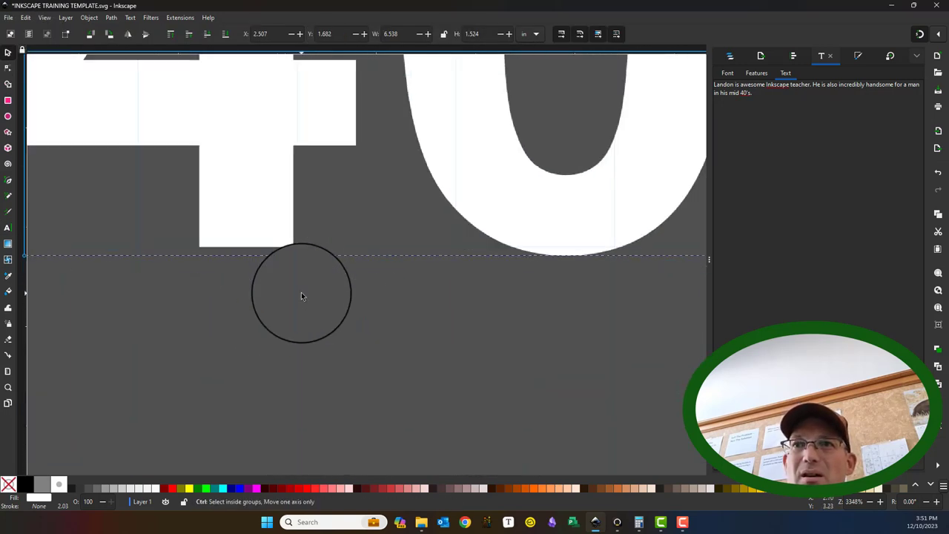
scroll(280, 240, "up", 2, "ctrl")
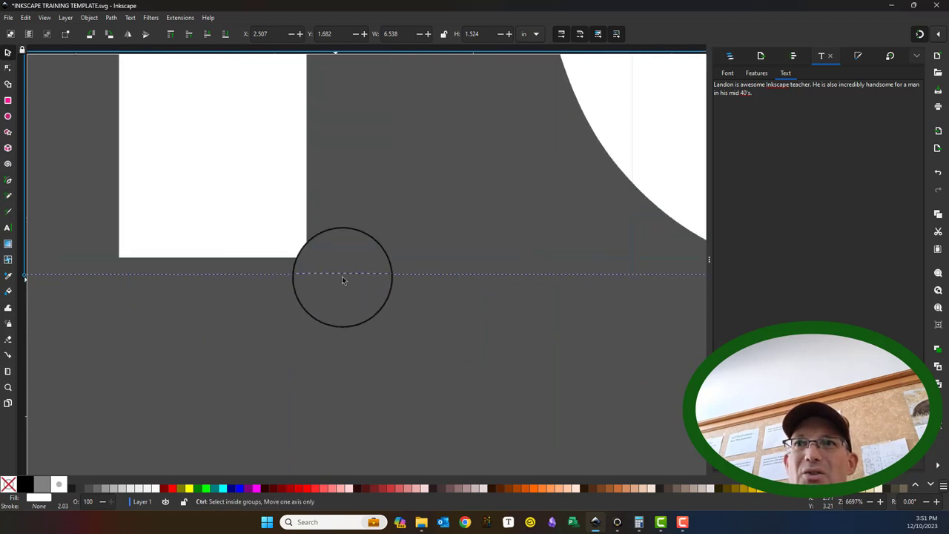
scroll(224, 269, "down", 5, "ctrl")
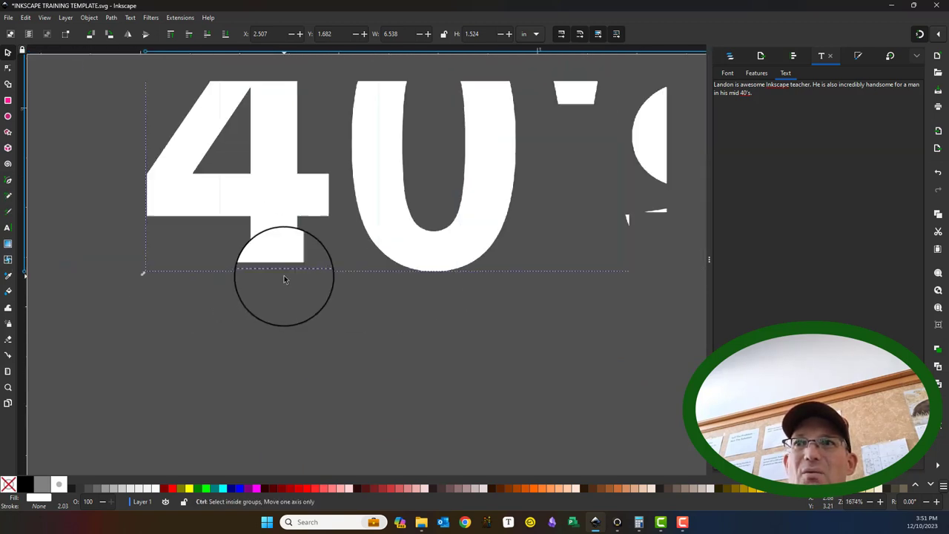
scroll(401, 246, "up", 4, "ctrl")
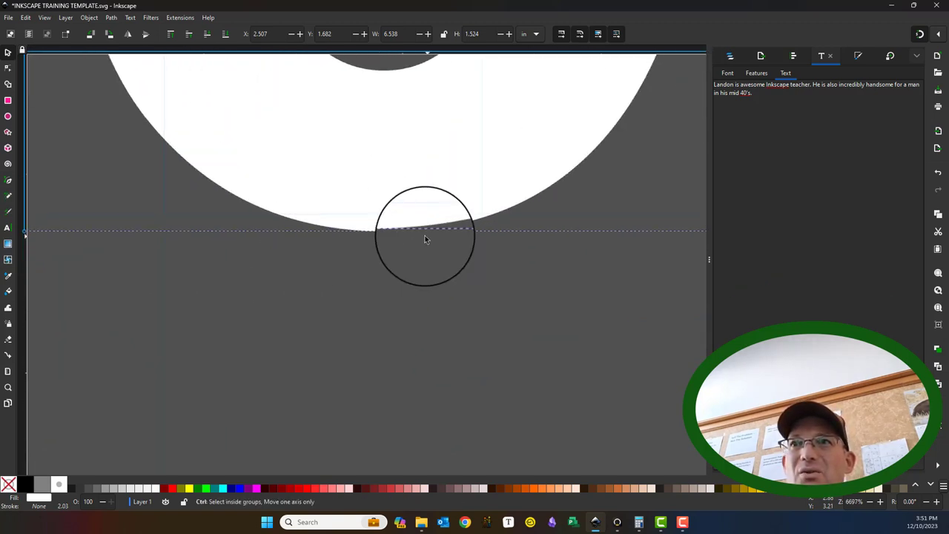
scroll(425, 236, "down", 3, "ctrl")
left_click_drag(574, 260, 334, 248)
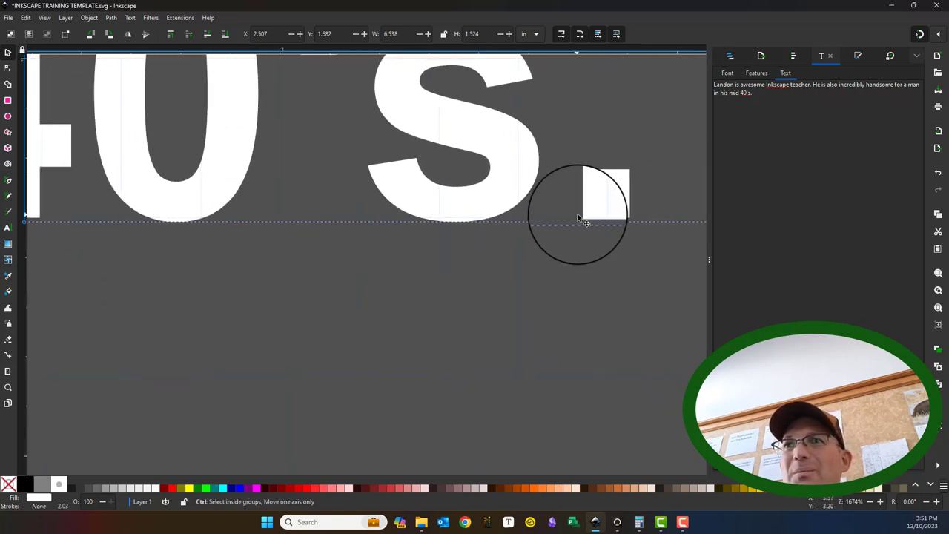
scroll(526, 221, "up", 2, "ctrl")
scroll(438, 230, "down", 4, "ctrl")
scroll(460, 245, "left", 4)
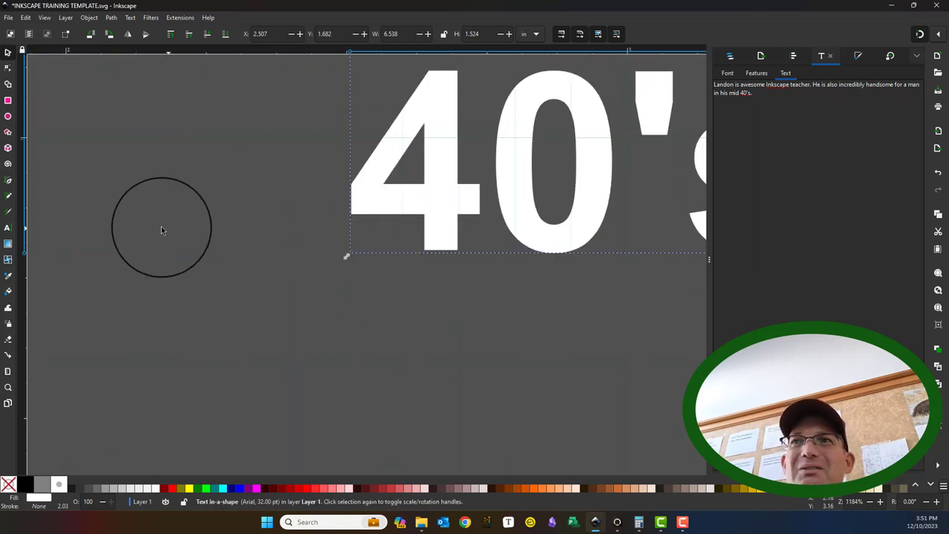
scroll(420, 259, "down", 1, "ctrl")
scroll(413, 221, "down", 4)
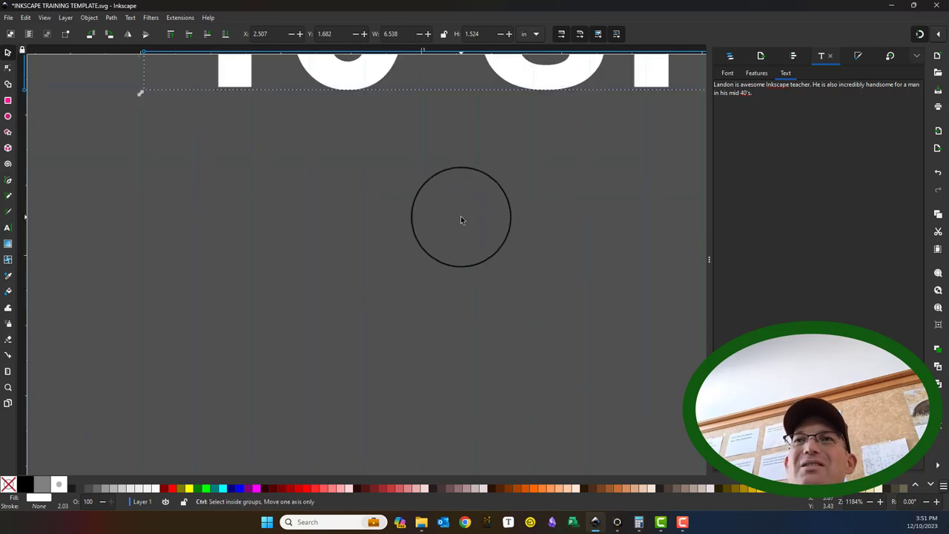
scroll(470, 206, "down", 2, "ctrl")
scroll(471, 207, "up", 4)
scroll(435, 286, "up", 2)
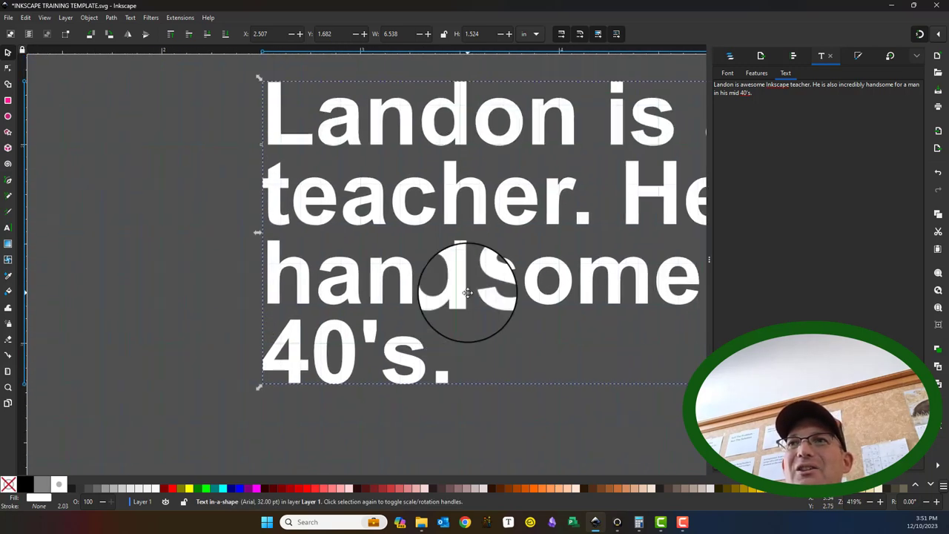
left_click_drag(466, 282, 346, 270)
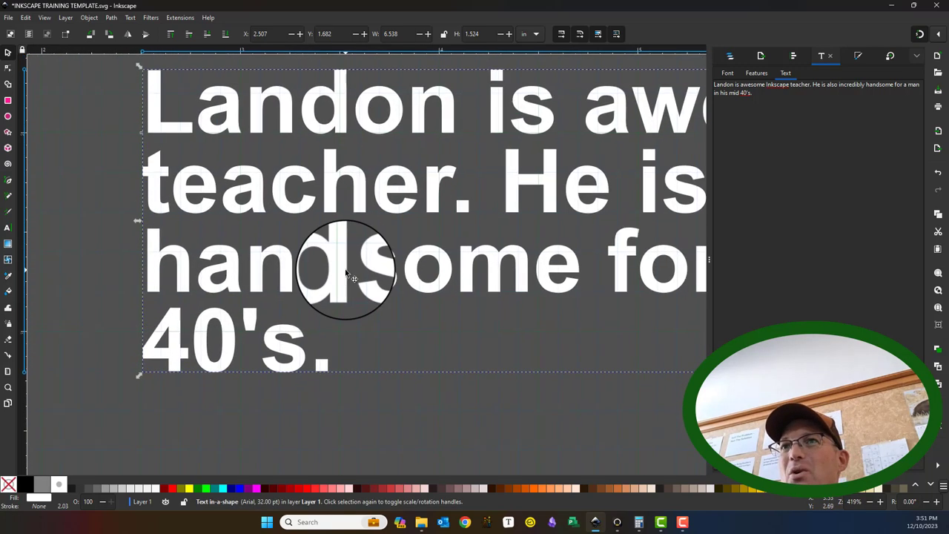
scroll(350, 221, "down", 5, "ctrl")
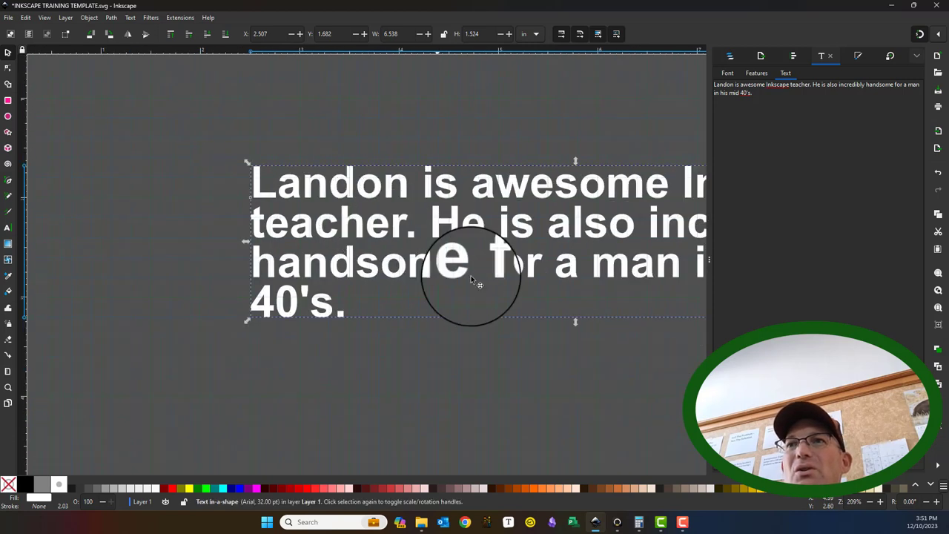
scroll(245, 208, "up", 3, "ctrl")
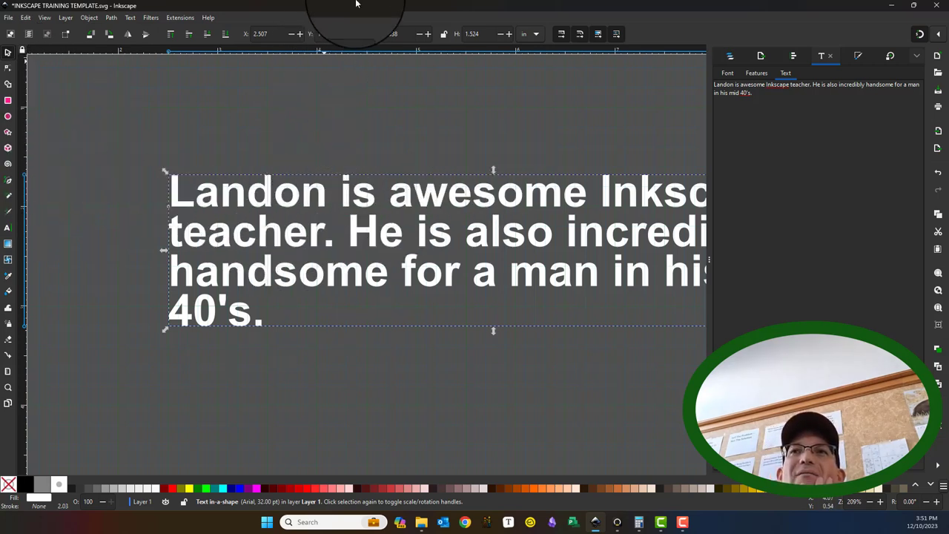
- Set the flowed text's font size to 28 pt in the font settings
left_click(8, 229)
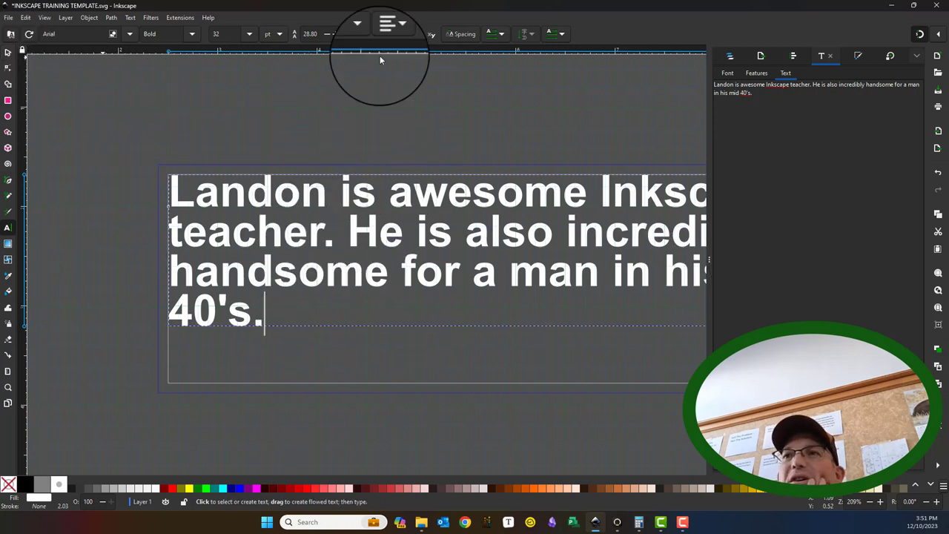
left_click(727, 73)
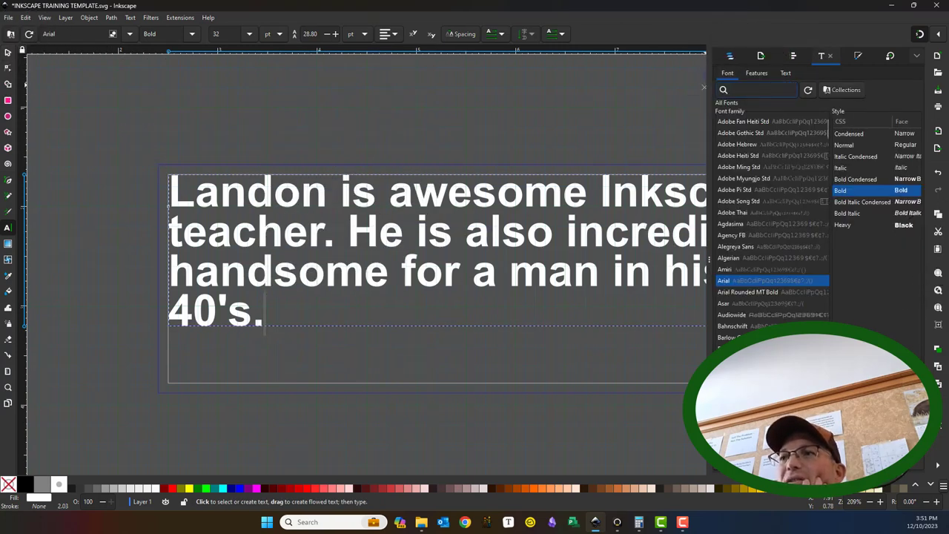
left_click(922, 386)
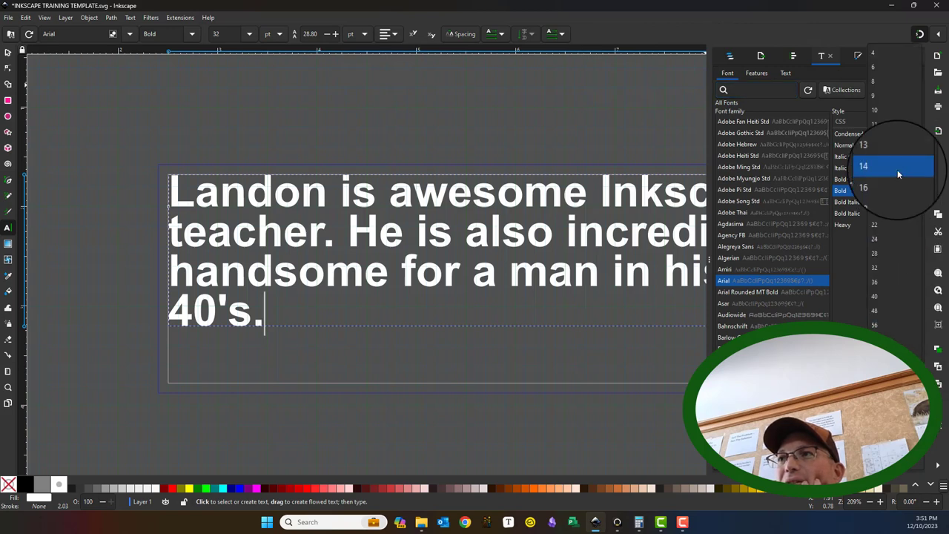
left_click(896, 256)
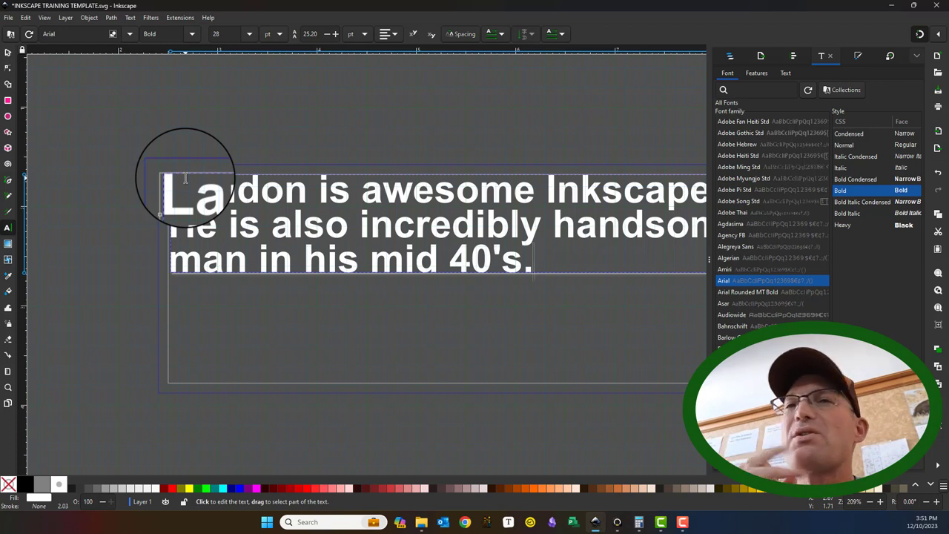
- Select the text object, try a green fill on it, and change the fill to blue
left_click(8, 52)
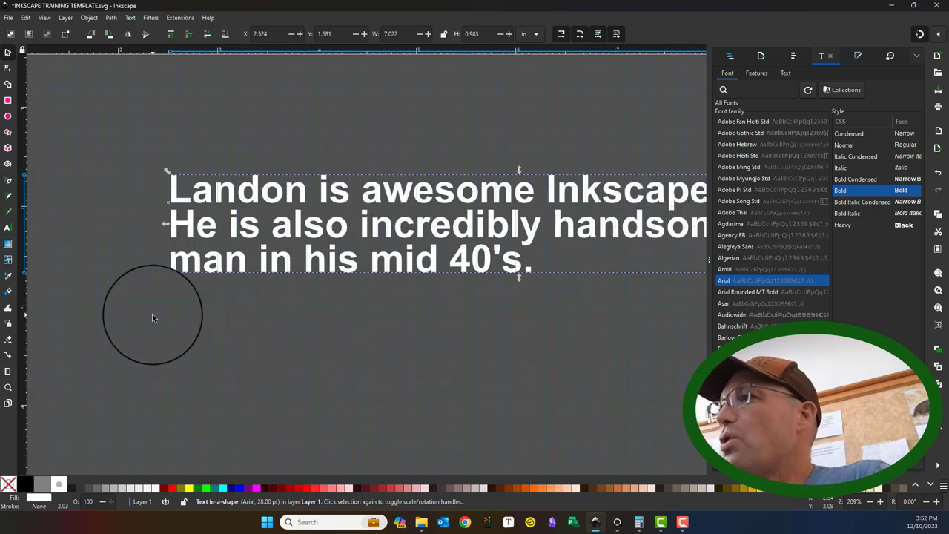
left_click(197, 487)
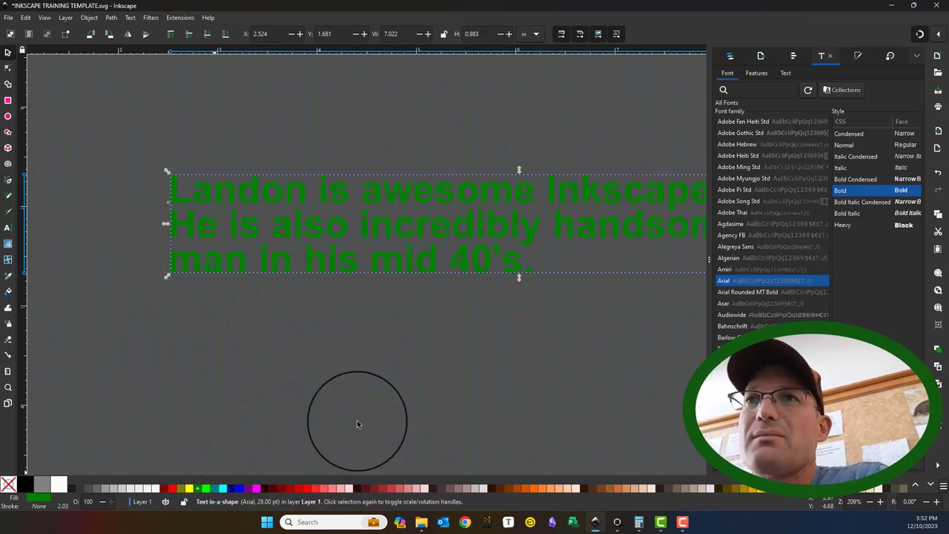
left_click(237, 487)
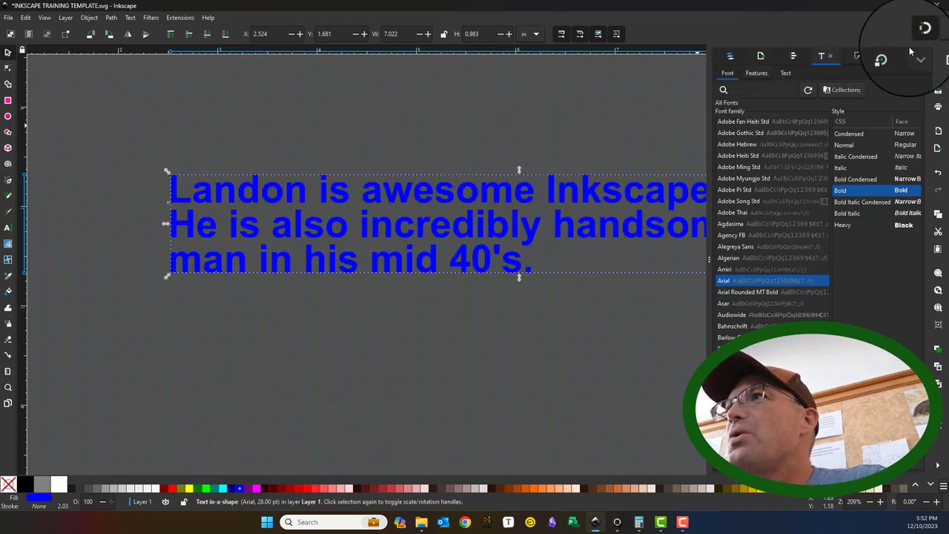
- Give the blue text a flat-color stroke and set the stroke width to 0.05 mm
left_click(857, 55)
left_click(768, 74)
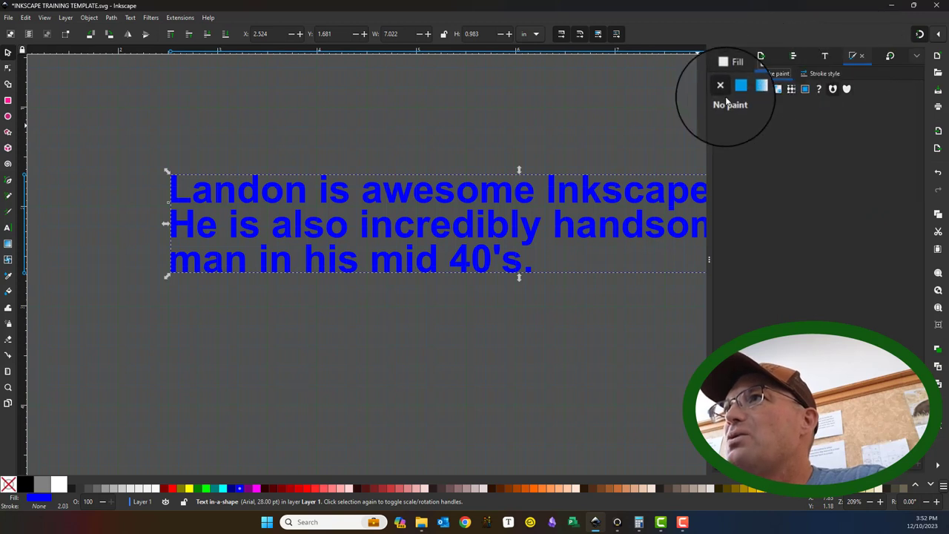
left_click(741, 86)
left_click(820, 73)
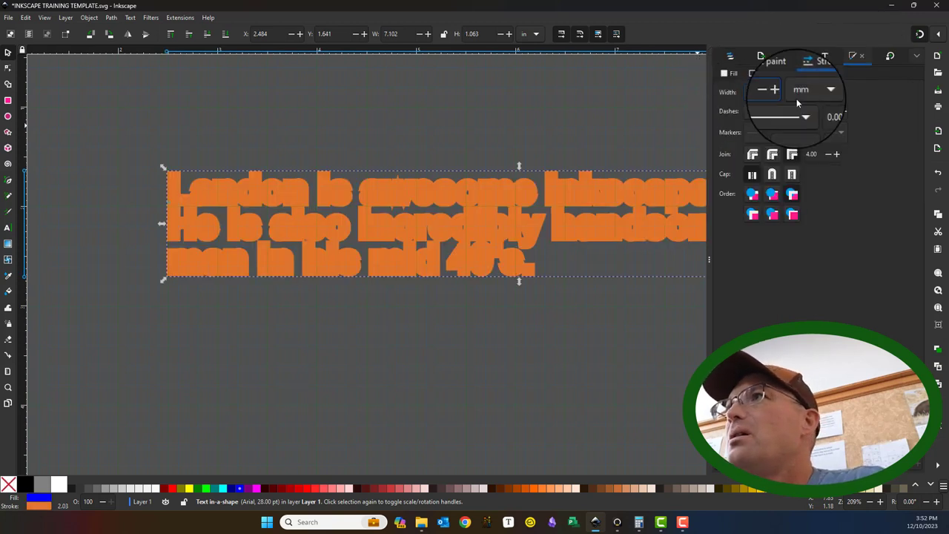
double_click(760, 92)
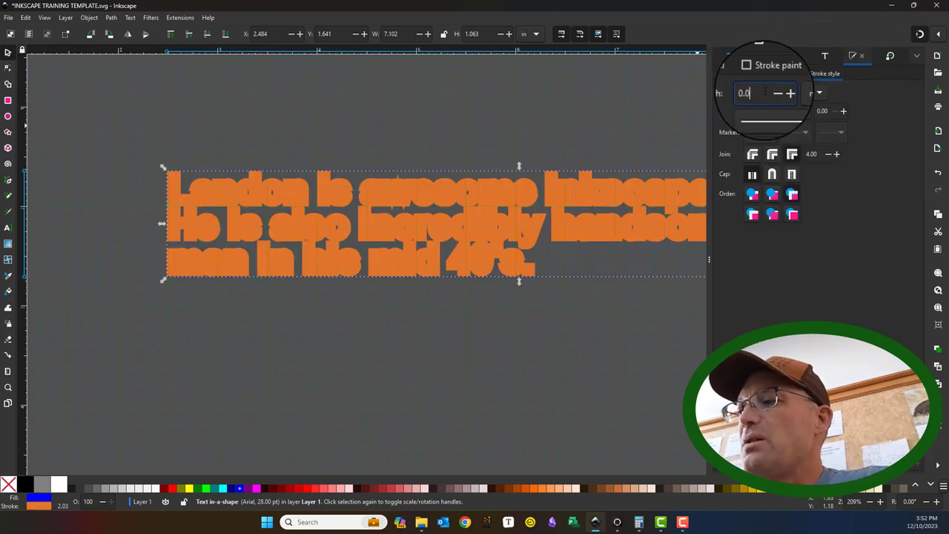
type("0.05")
key("Return")
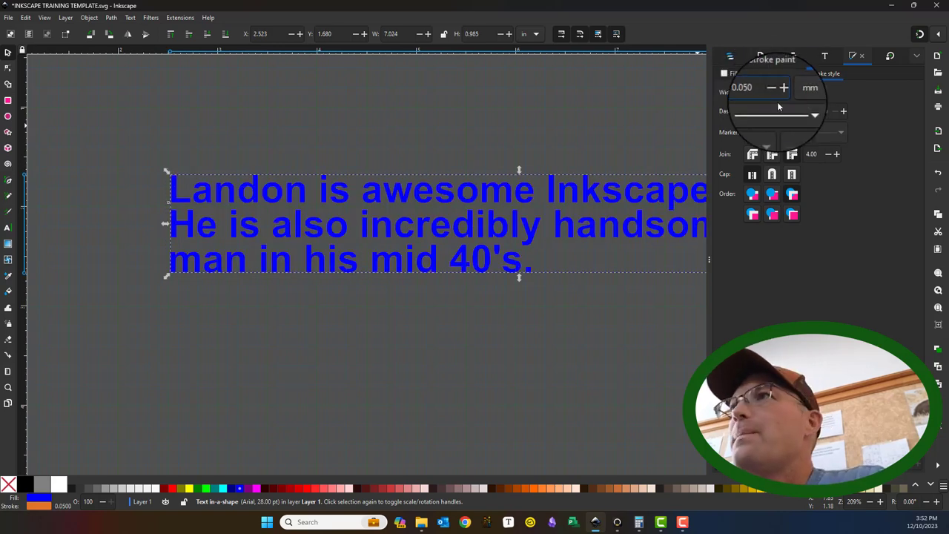
- Increase the text's stroke width to 0.2 mm
left_click_drag(766, 93, 724, 92)
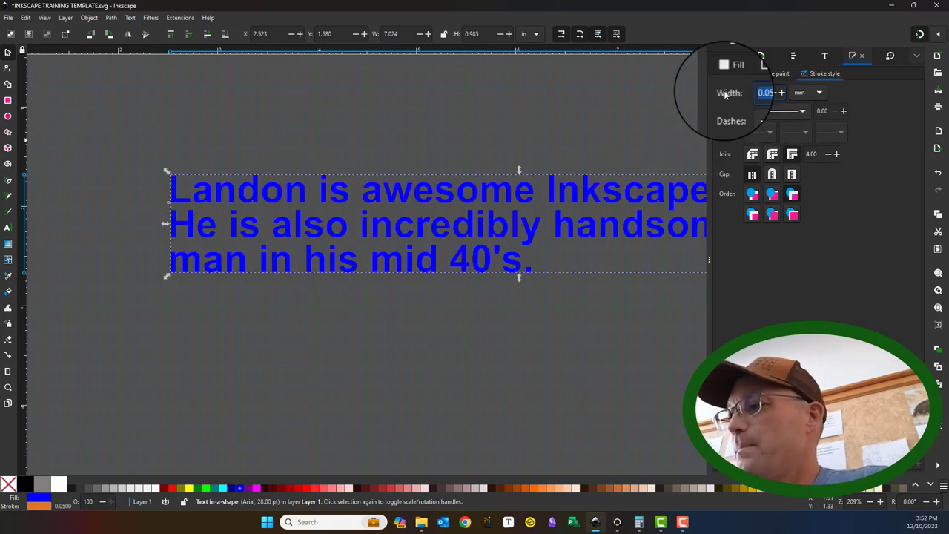
type("0.2")
key("Return")
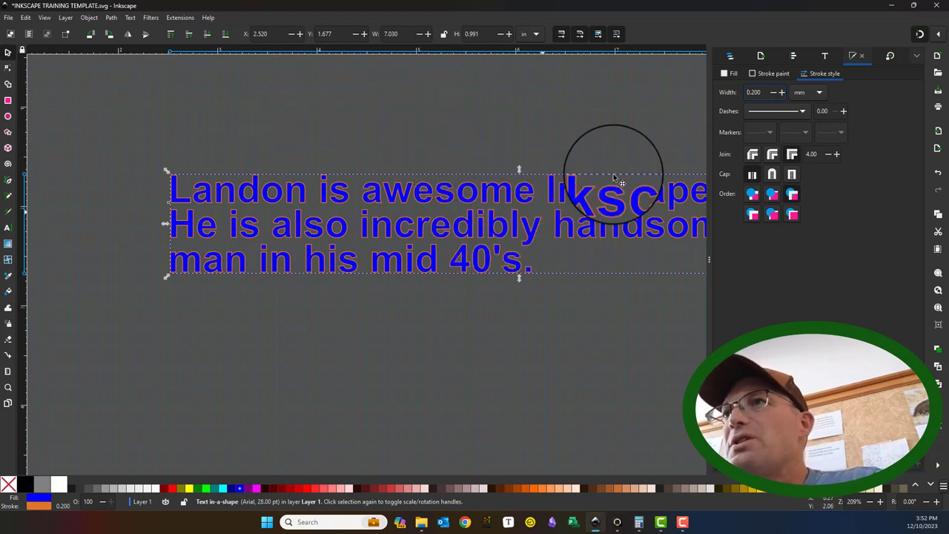
- Examine the outlined blue text at several magnifications, both close up and in relation to the whole page
left_click_drag(625, 324, 464, 297)
scroll(460, 265, "down", 2)
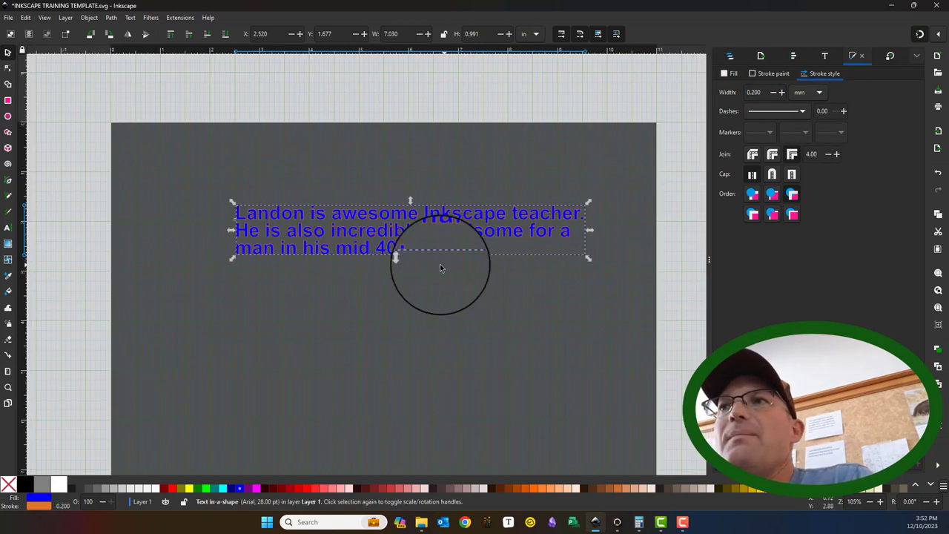
scroll(434, 261, "up", 2)
scroll(425, 245, "down", 1)
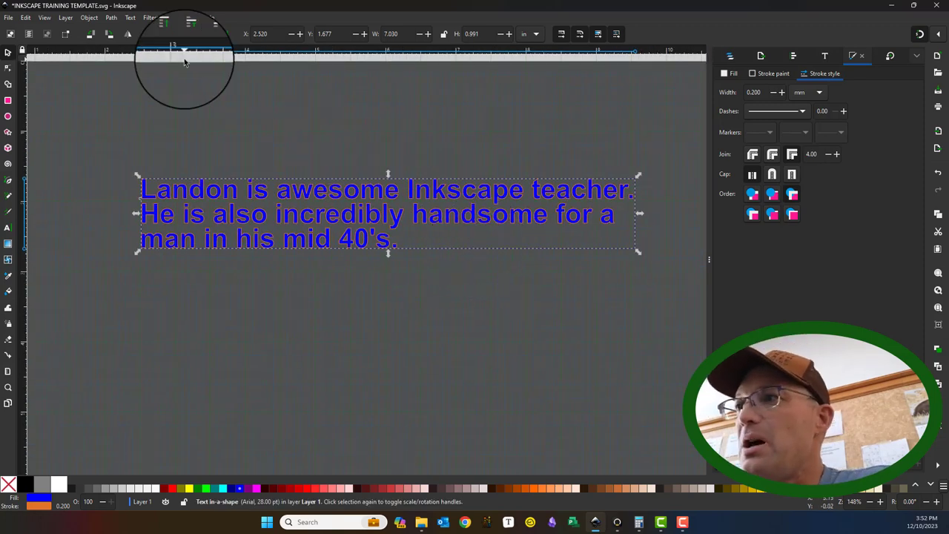
scroll(358, 156, "down", 4)
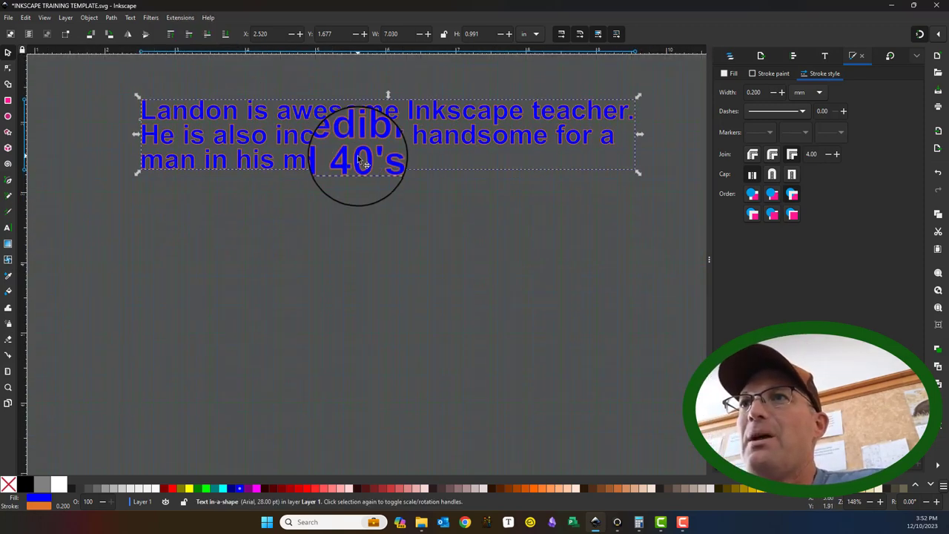
left_click_drag(248, 182, 381, 238)
scroll(376, 226, "down", 2)
left_click_drag(482, 221, 410, 205)
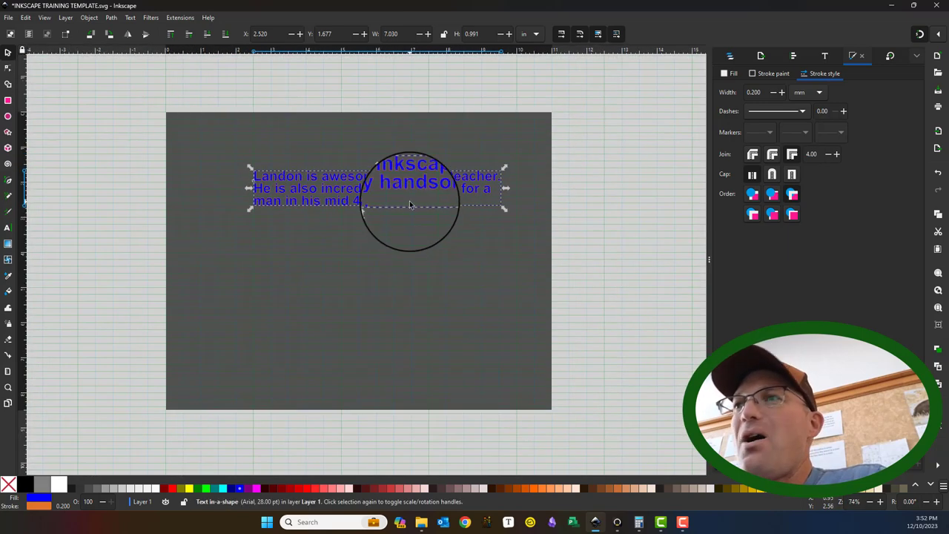